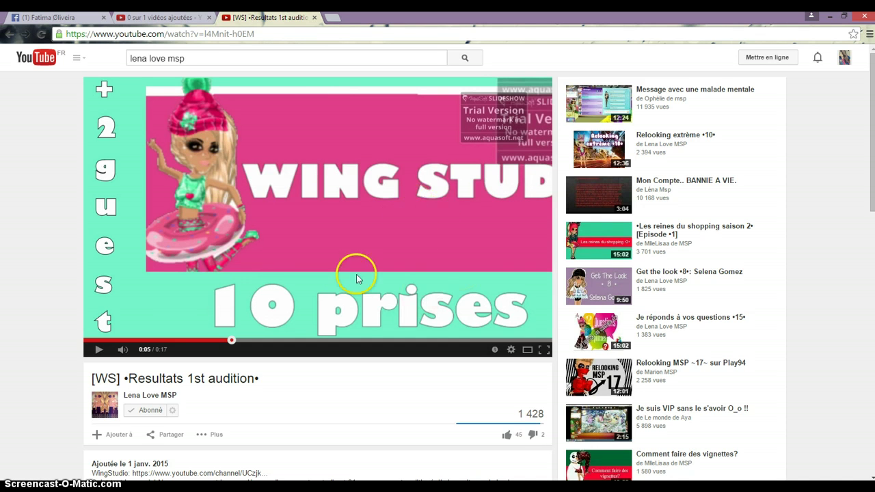
Step: Examine the rotating image transition around 0:06 in the reference video and switch to AquaSoft SlideShow Ultimate
click(310, 211)
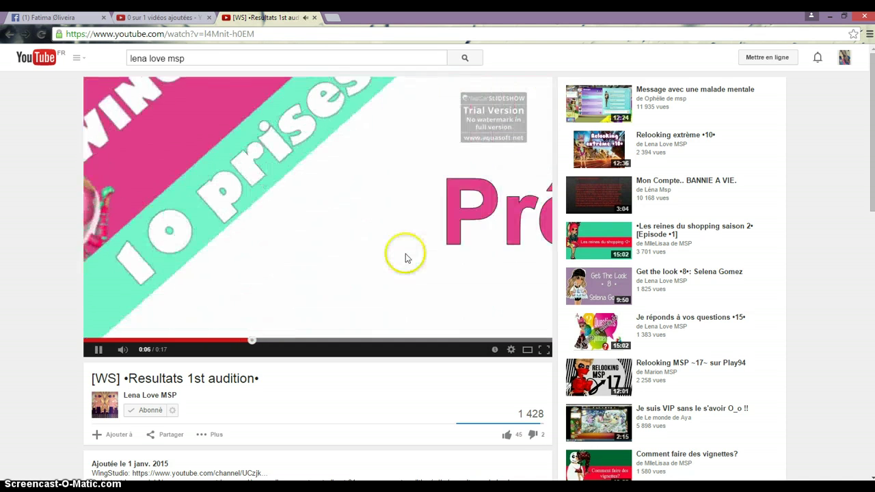
click(405, 256)
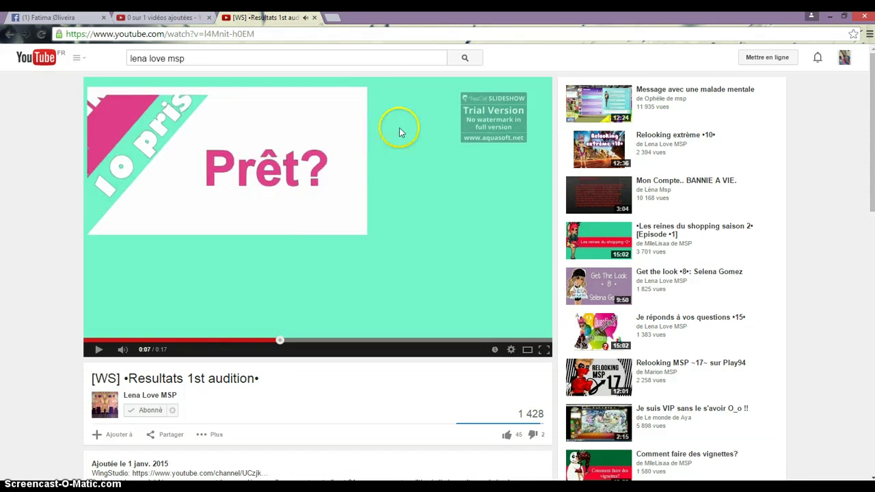
click(272, 341)
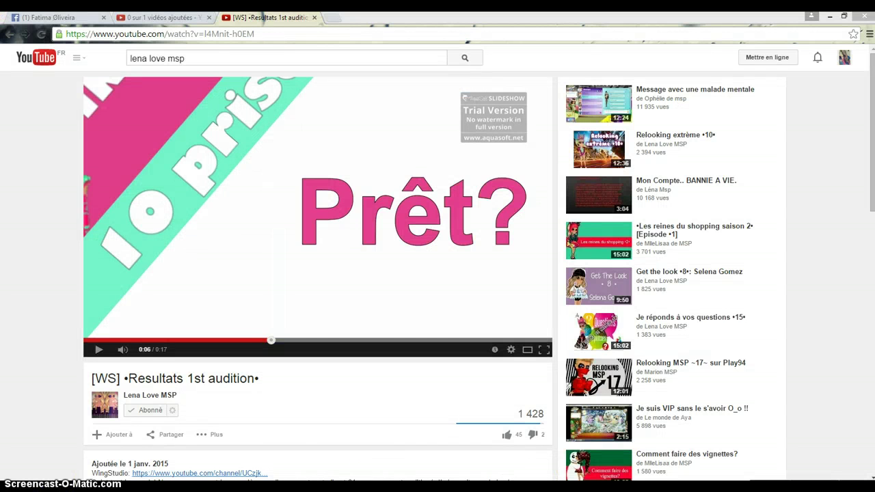
key(super)
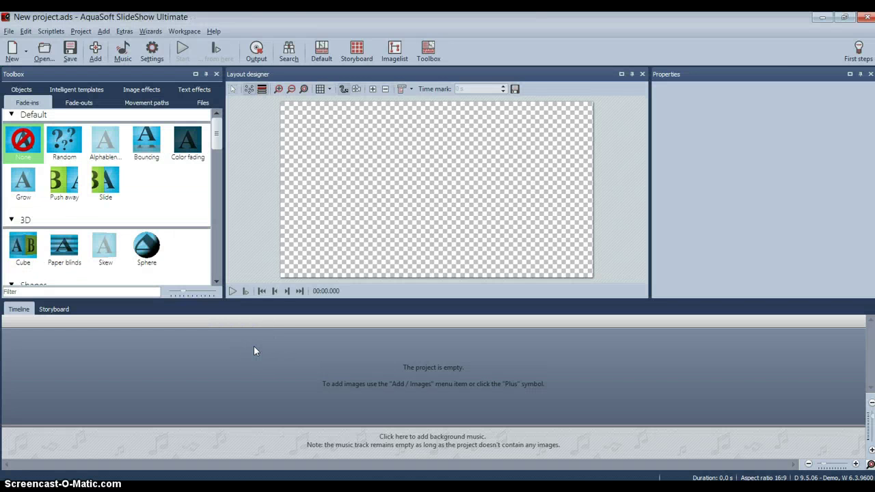
double_click(31, 92)
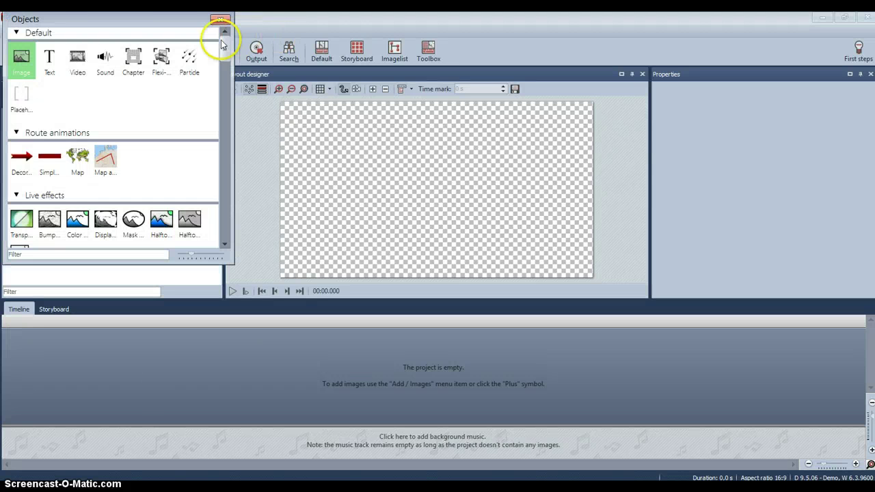
click(224, 20)
click(36, 93)
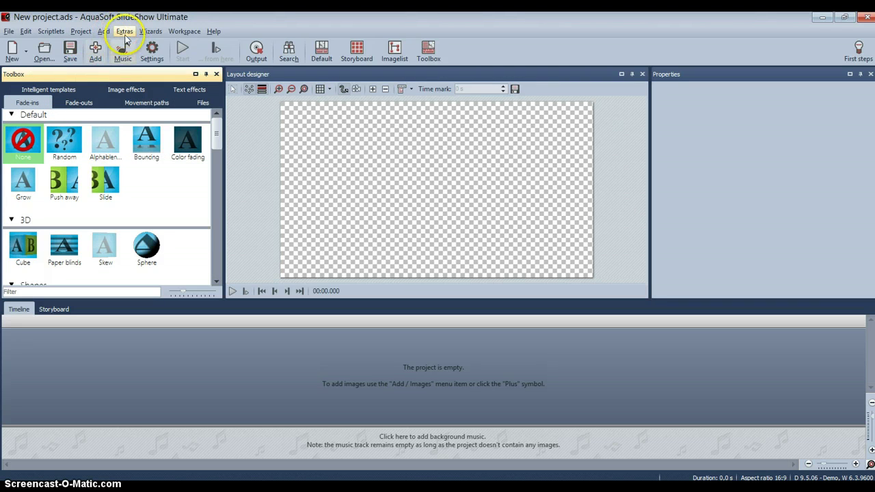
Step: Restore the closed Objects palette to the Toolbox
click(152, 32)
mouse_move(105, 38)
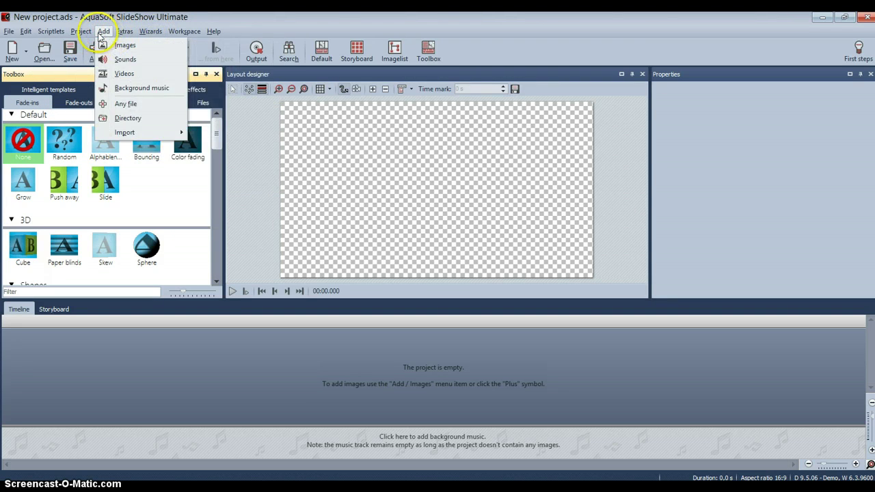
mouse_move(26, 32)
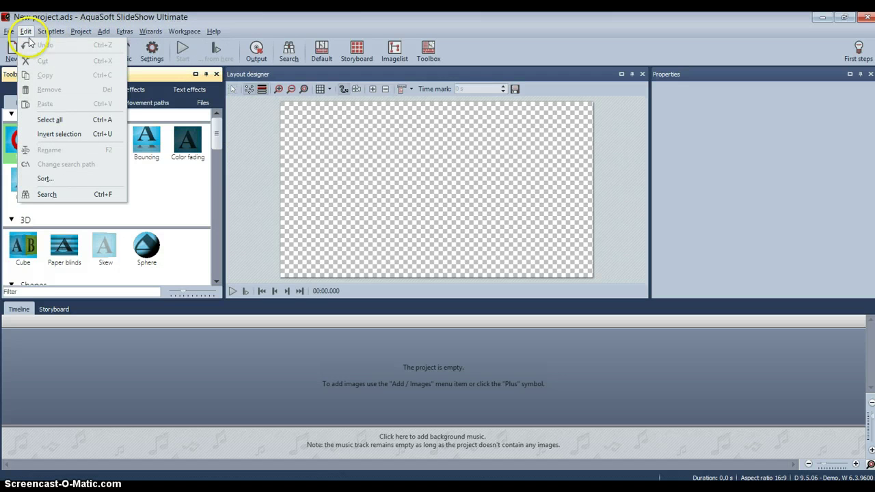
click(61, 121)
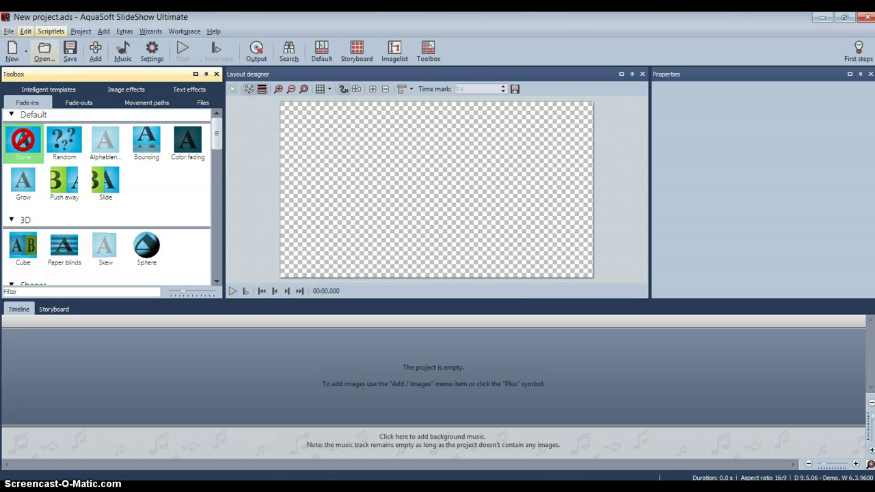
click(9, 31)
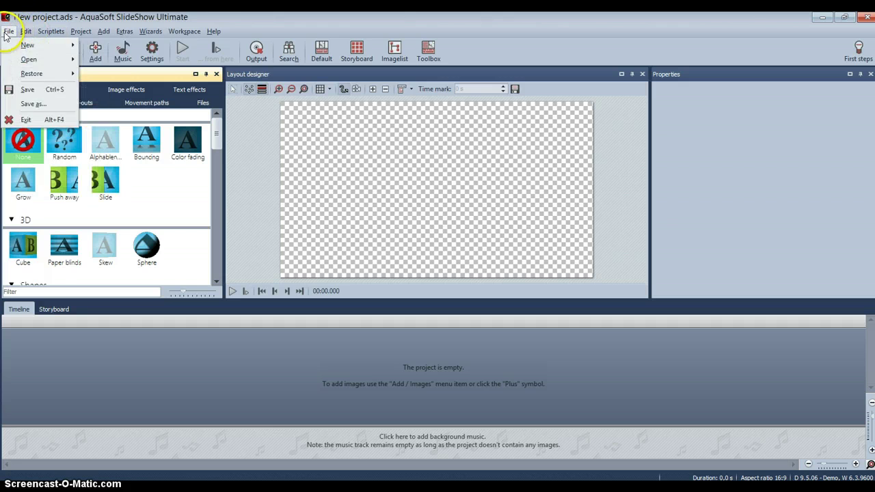
click(44, 35)
mouse_move(9, 32)
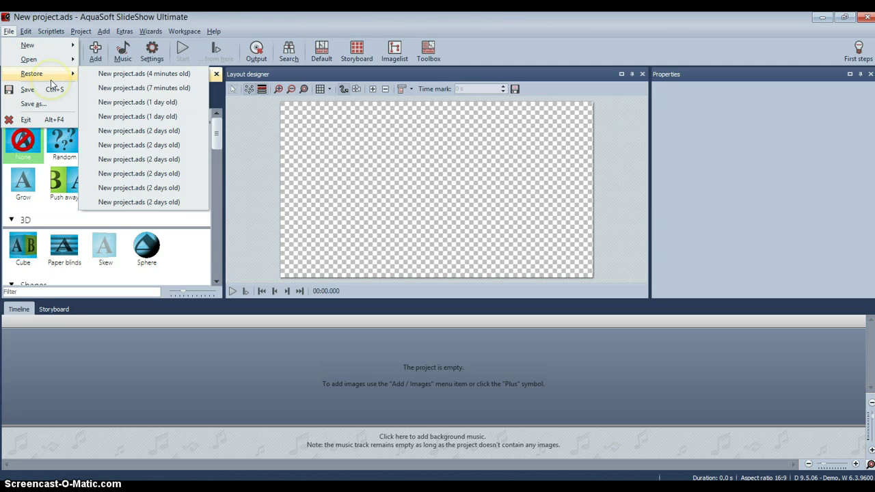
mouse_move(127, 35)
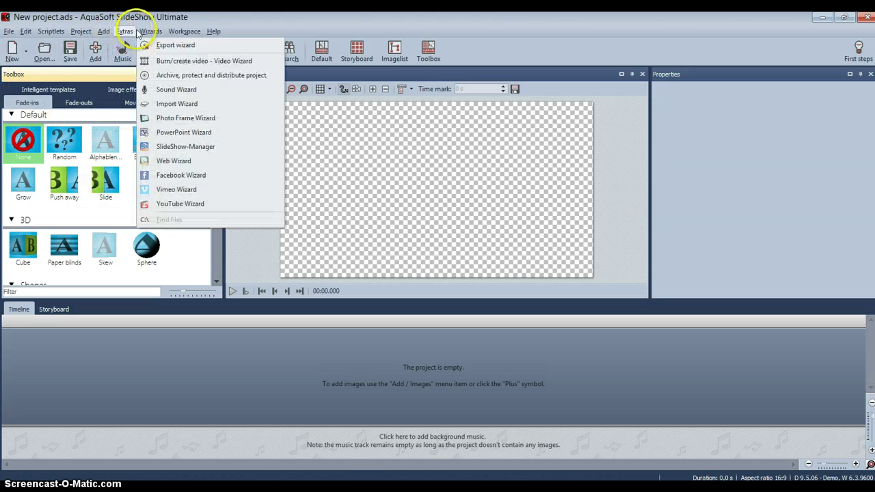
click(191, 44)
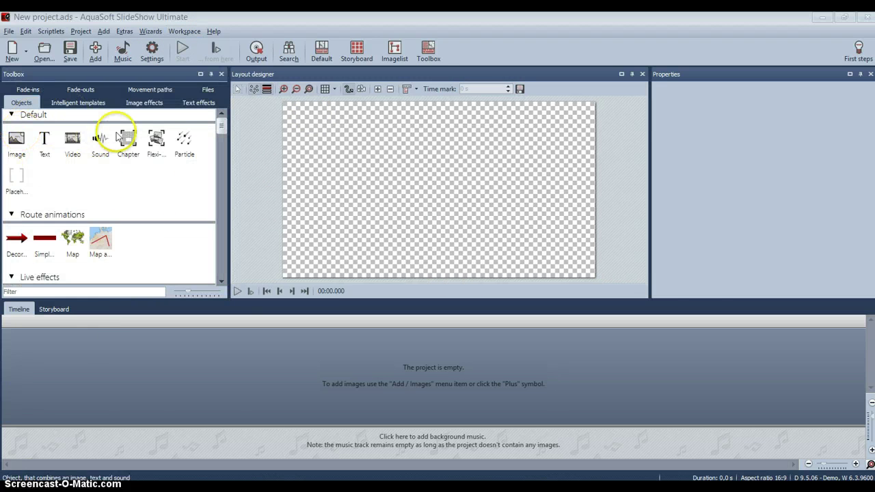
Step: Add a Chapter object at the start of the empty timeline
click(88, 294)
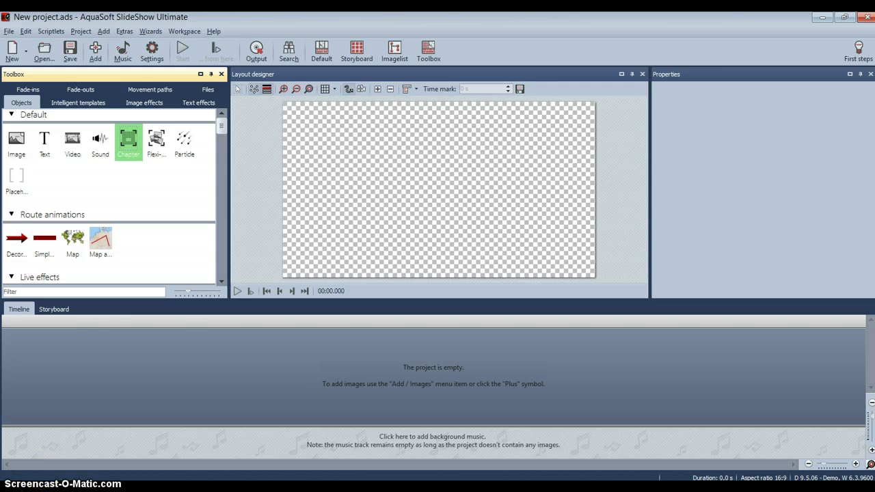
drag(129, 140, 159, 348)
click(61, 328)
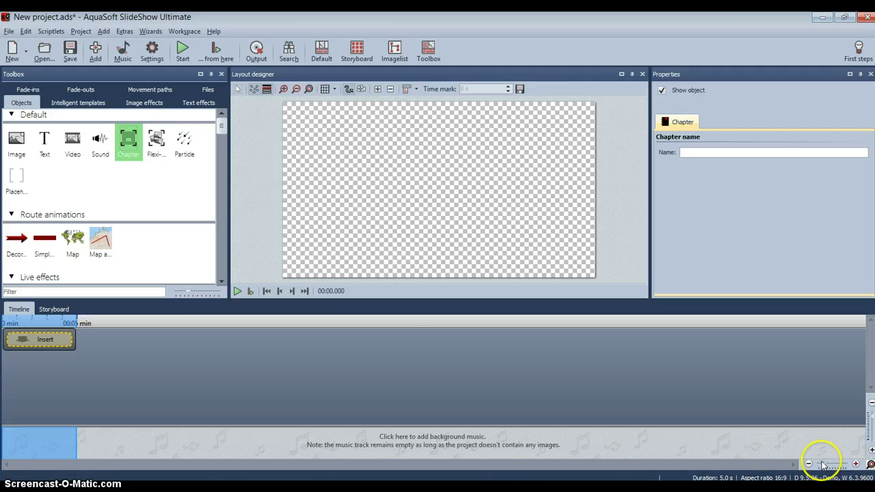
Step: Insert the image 2.jpg and place it inside the chapter on the timeline
drag(823, 465, 835, 465)
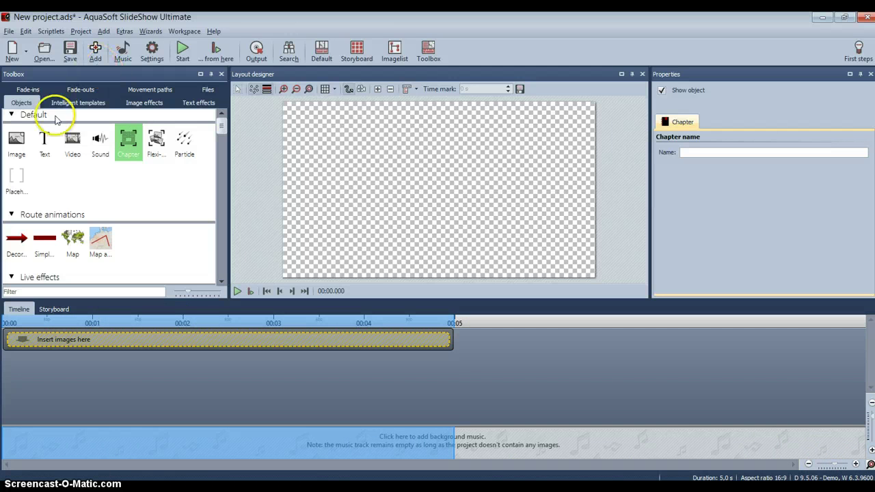
double_click(17, 140)
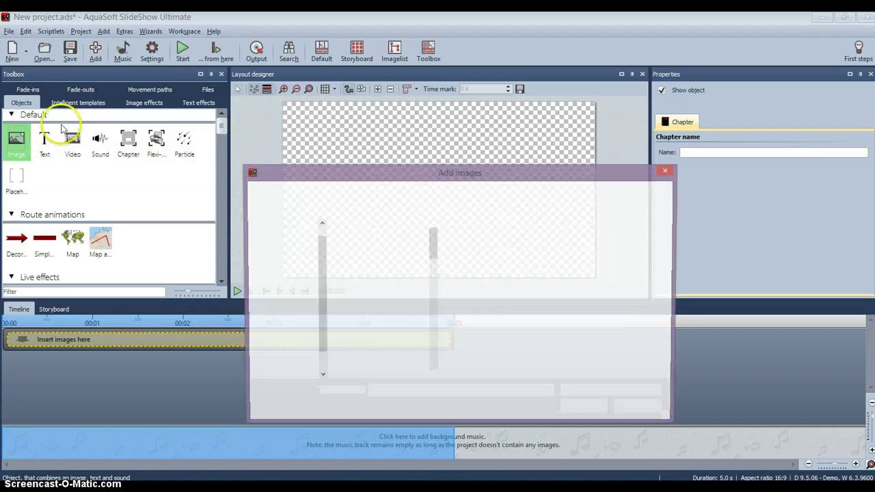
double_click(366, 239)
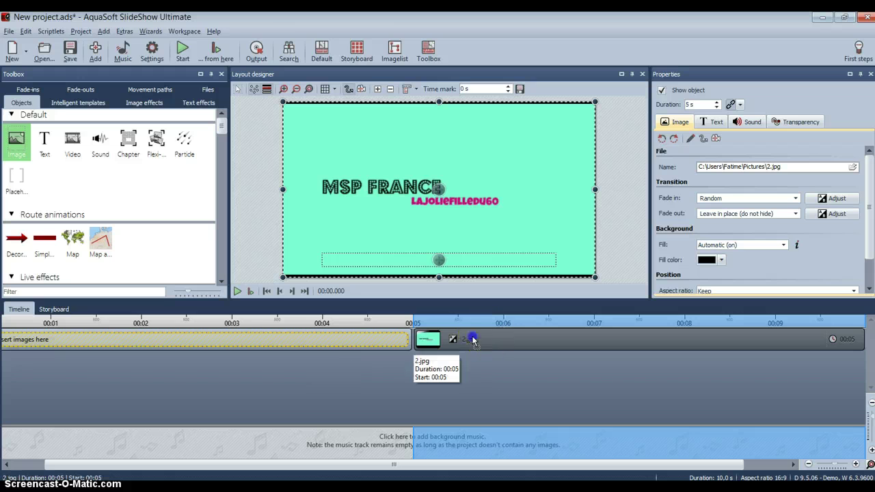
double_click(330, 343)
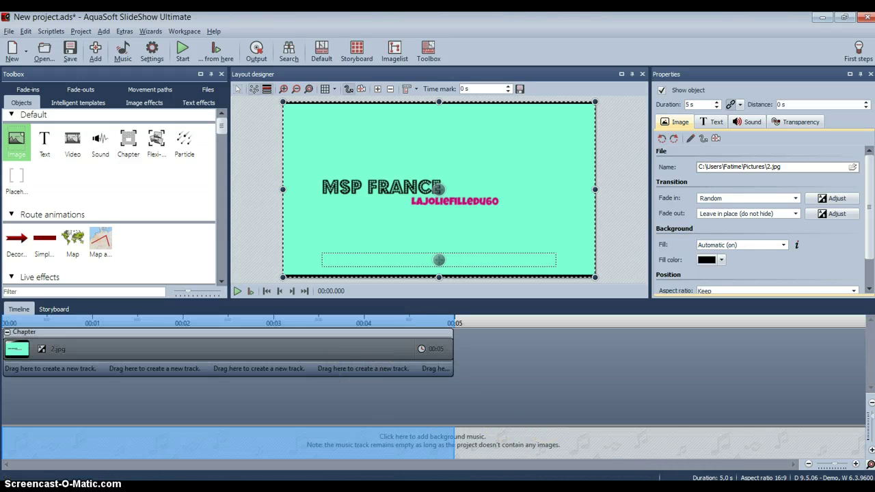
Step: Add a plain color background on the track above 2.jpg in the chapter and set its fill color to white
drag(835, 467, 831, 467)
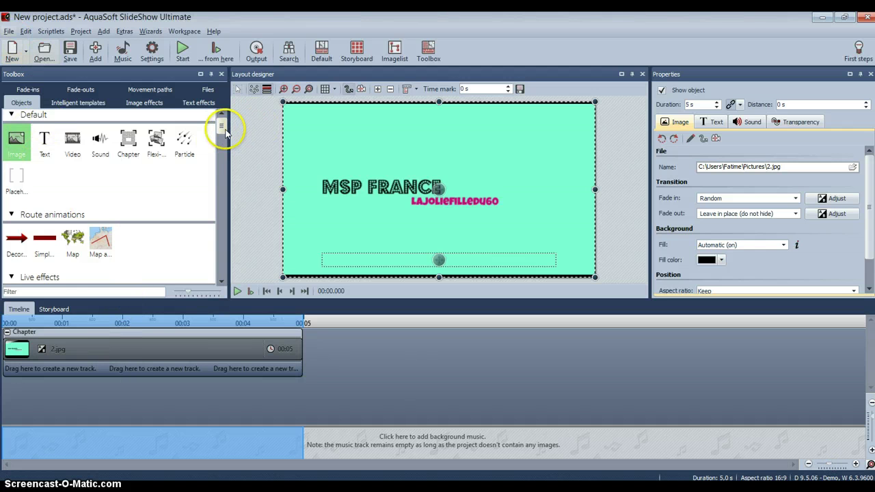
drag(226, 130, 219, 156)
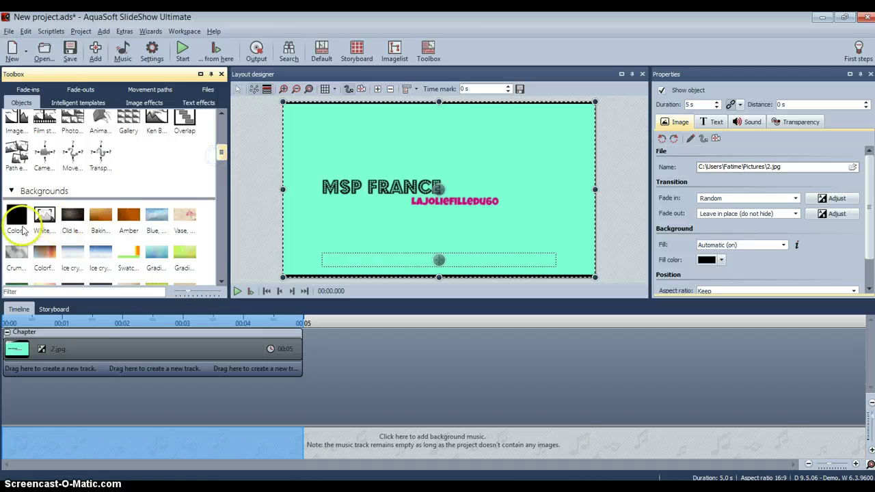
drag(20, 225, 82, 339)
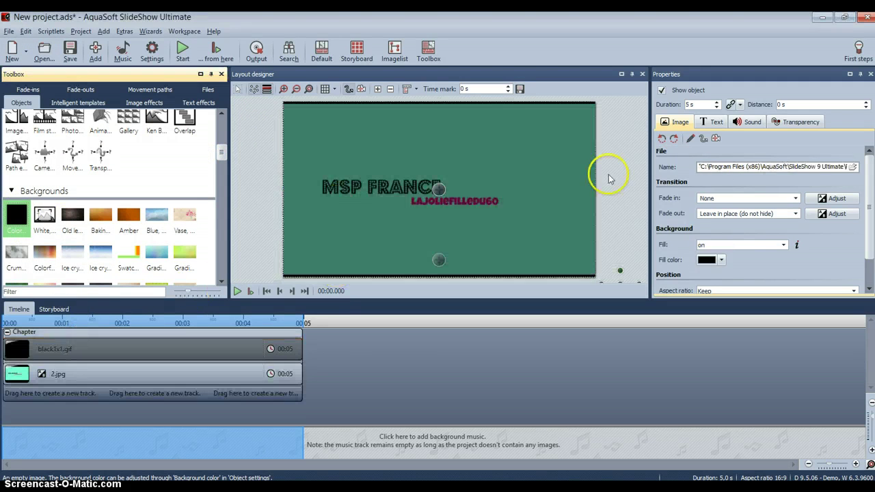
click(721, 261)
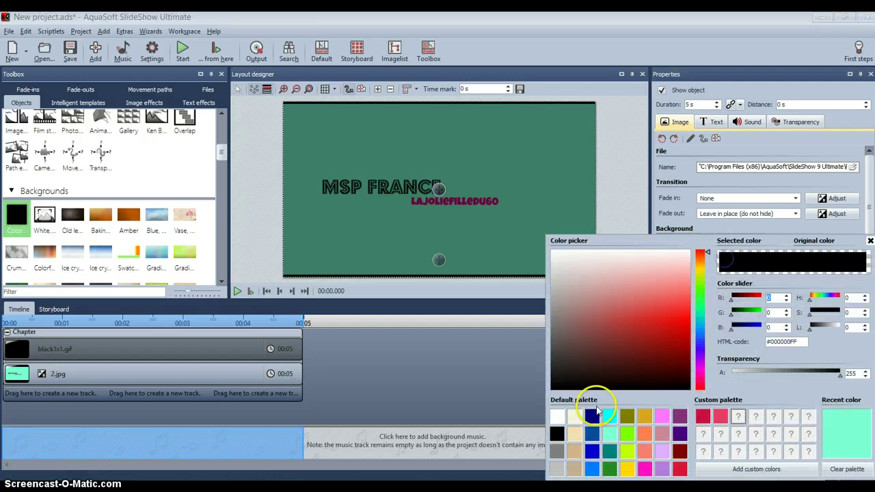
click(557, 416)
click(870, 241)
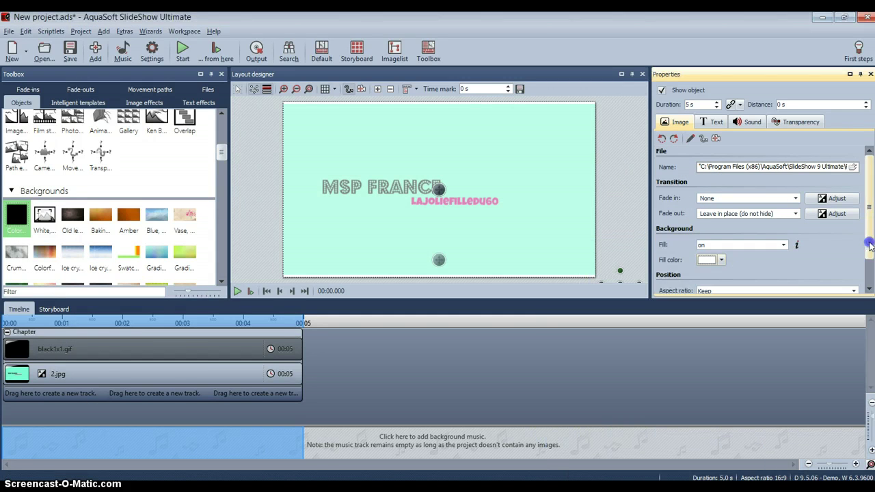
Step: Shorten the 2.jpg clip to 1.4 s and add a second 2.jpg clip right after it, trimmed to 3.6 s
click(42, 372)
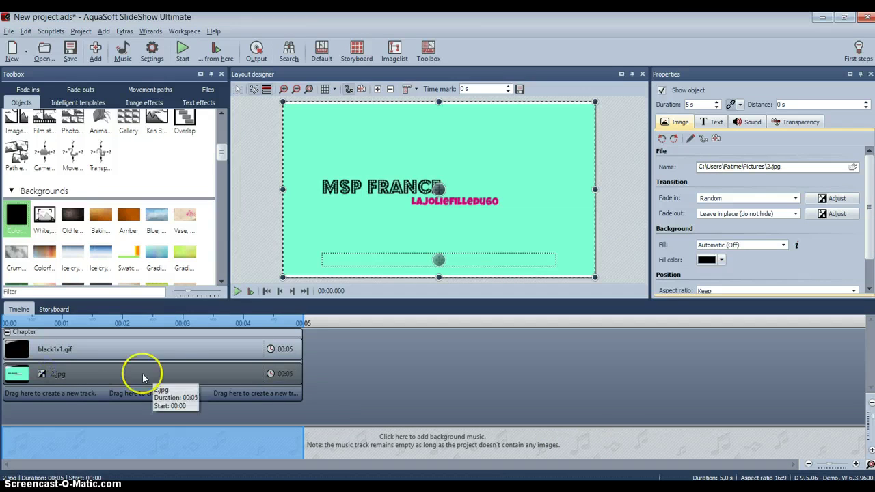
drag(301, 373, 87, 373)
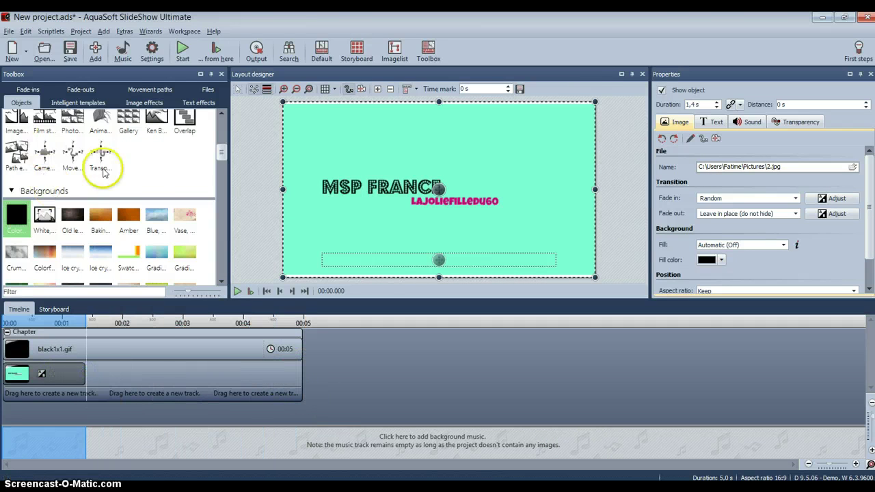
drag(220, 149, 219, 125)
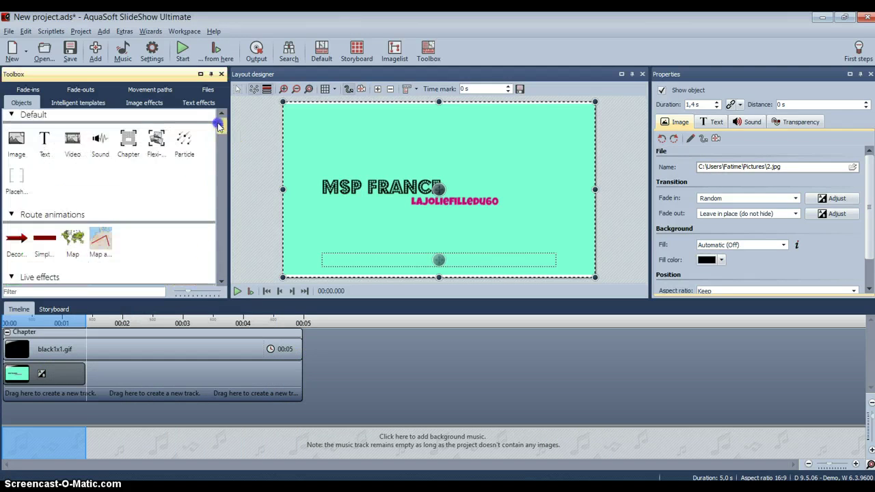
double_click(16, 140)
double_click(367, 256)
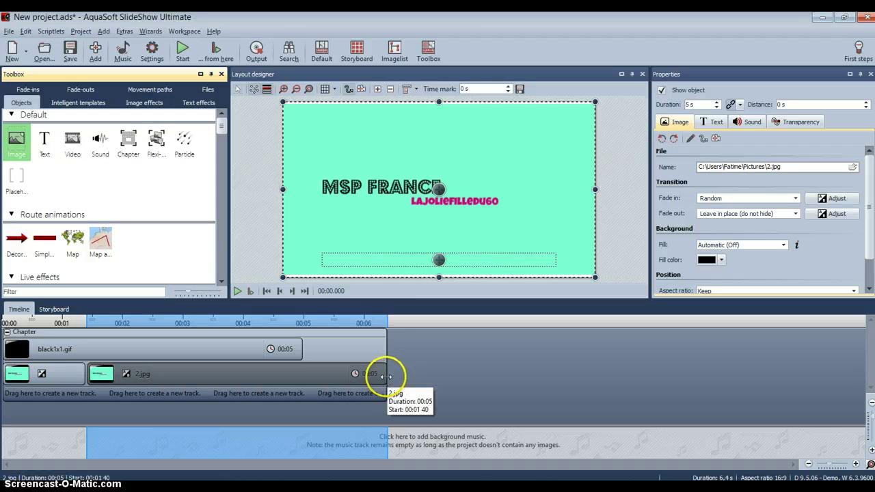
drag(386, 380, 302, 382)
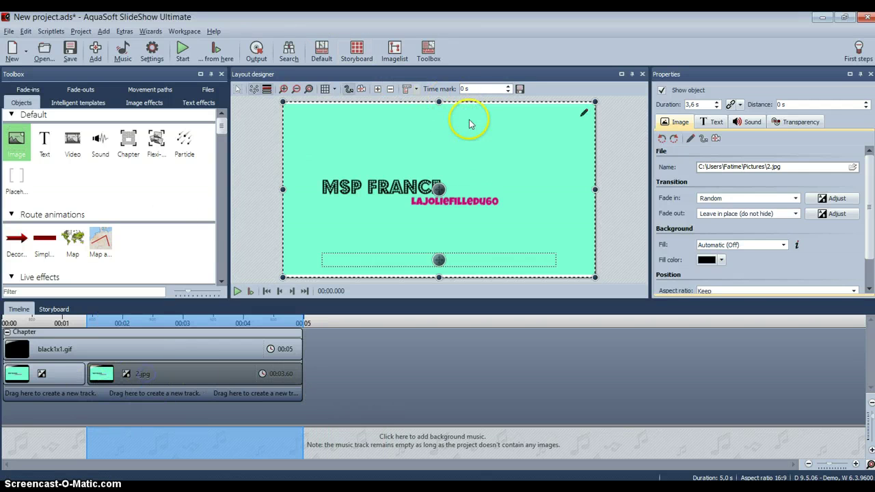
Step: Add a movement mark at 1 s to the second 2.jpg clip, with the image rotated counterclockwise and moved toward the slide's upper-left corner, and preview it
click(380, 89)
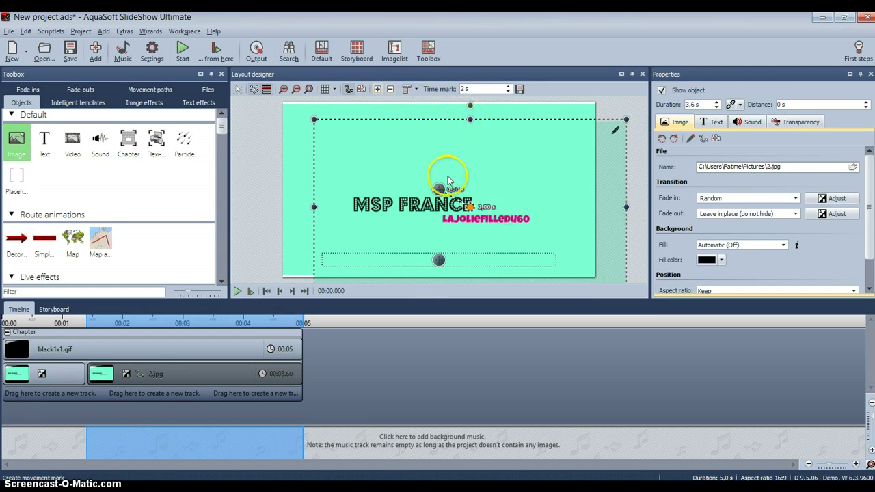
drag(471, 105, 263, 131)
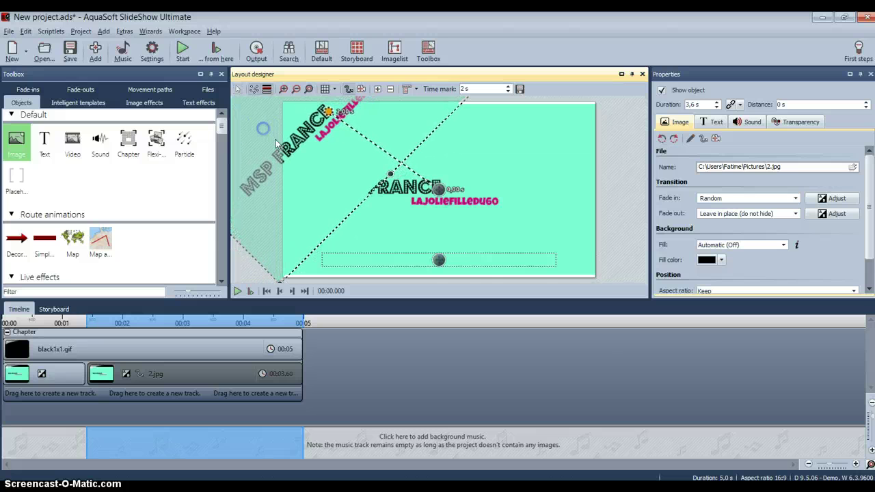
drag(451, 137, 534, 232)
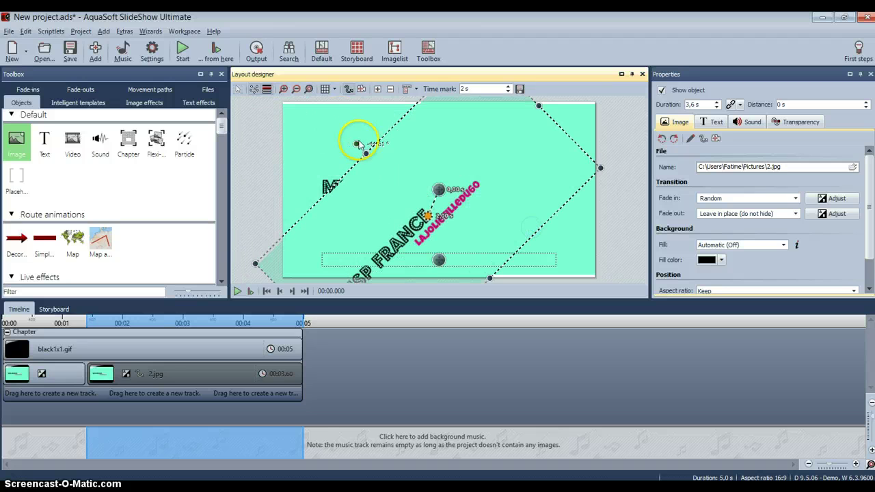
drag(354, 141, 263, 120)
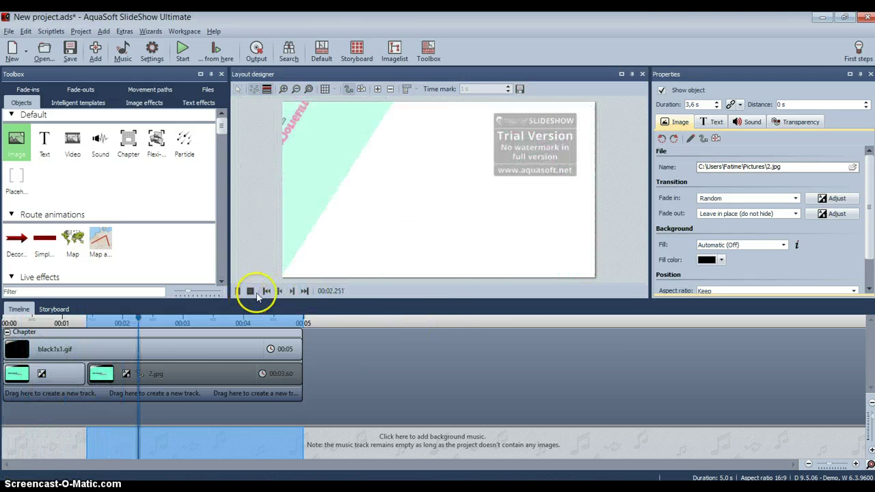
click(250, 291)
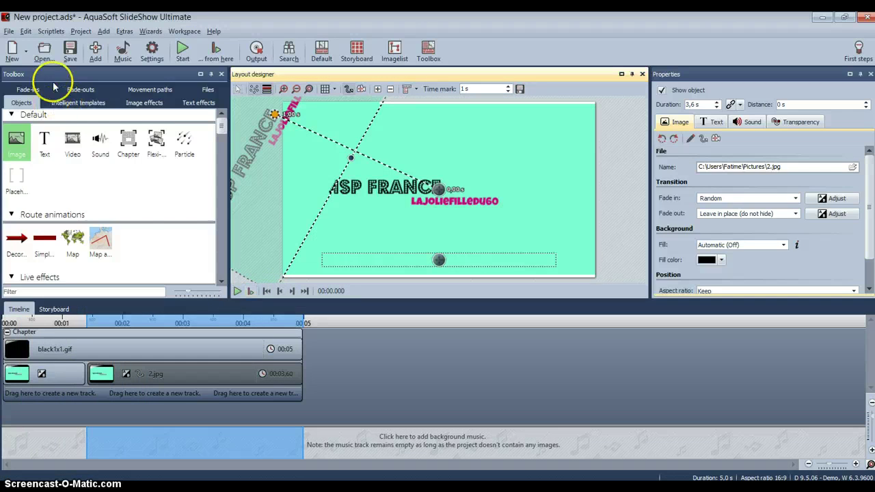
Step: Set the fade-in of both 2.jpg clips to None and preview the slideshow
click(34, 90)
drag(24, 139, 205, 374)
click(237, 291)
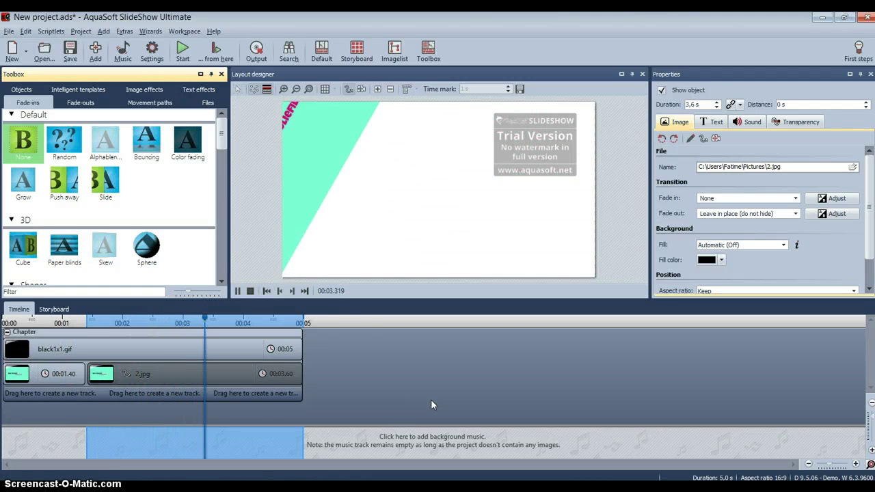
Step: Stop the preview and add a Text object on a new track in the chapter, starting at 1.4 s below the second 2.jpg clip
click(250, 291)
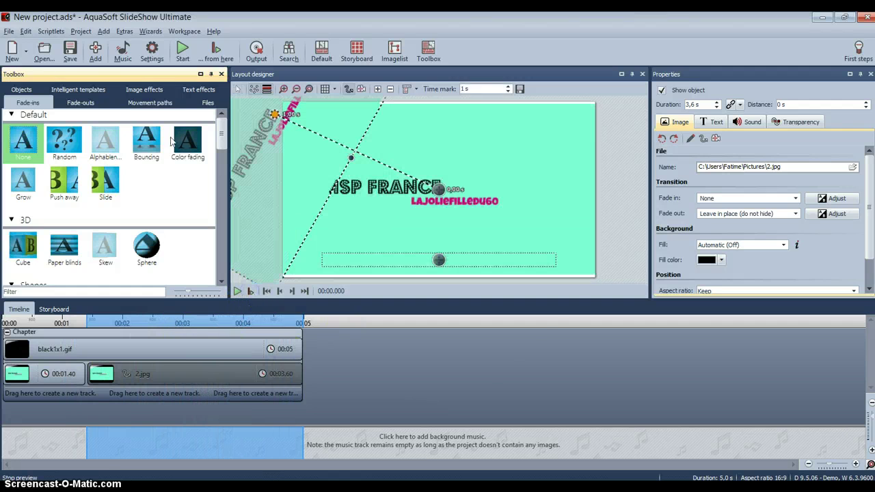
click(197, 89)
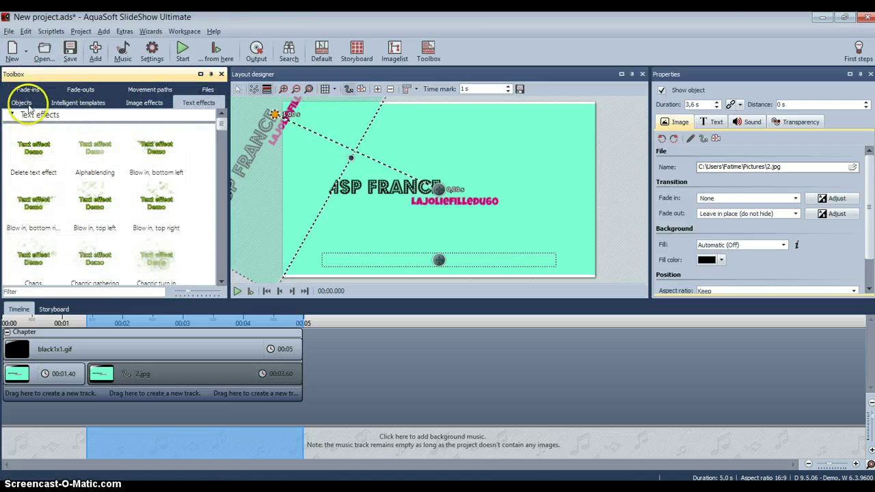
drag(45, 144, 116, 386)
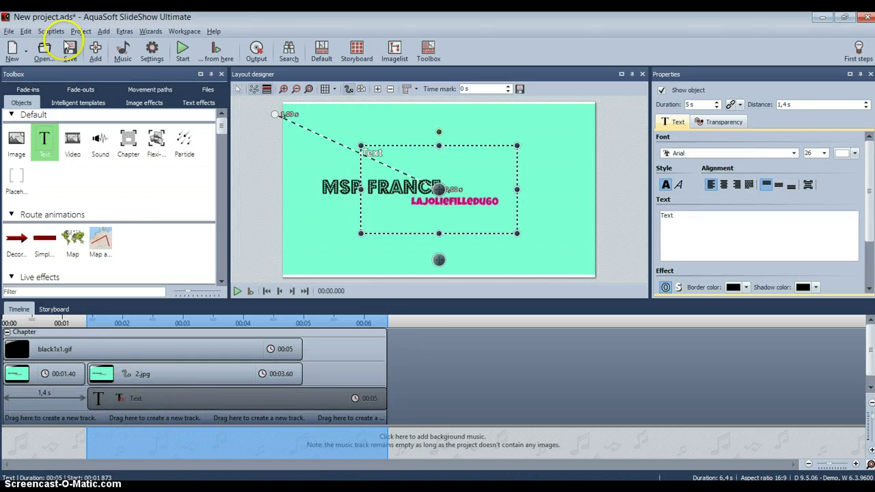
Step: Apply the Small helix text effect to the text object and set its text to "TUTO •1♥"
click(207, 104)
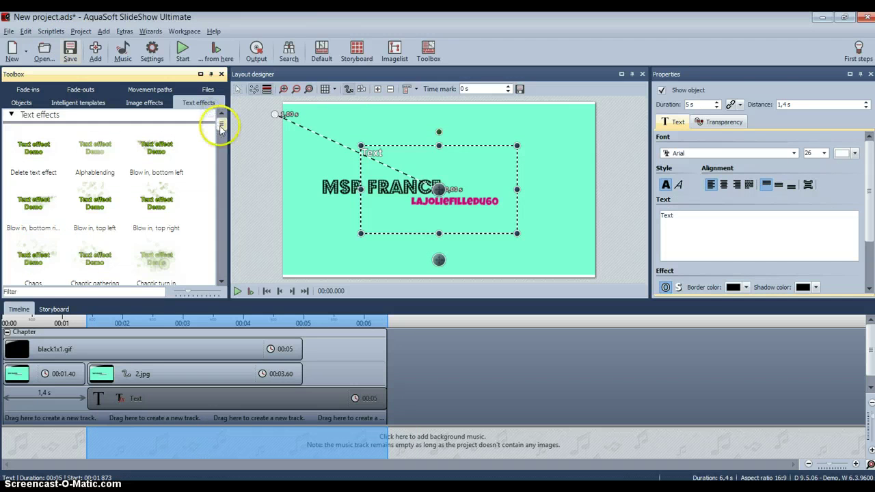
drag(221, 130, 211, 220)
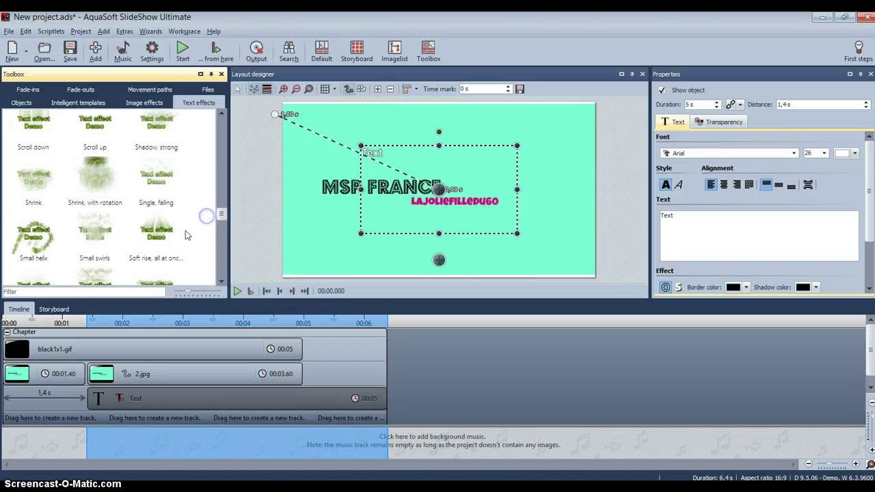
drag(33, 247, 117, 402)
click(47, 234)
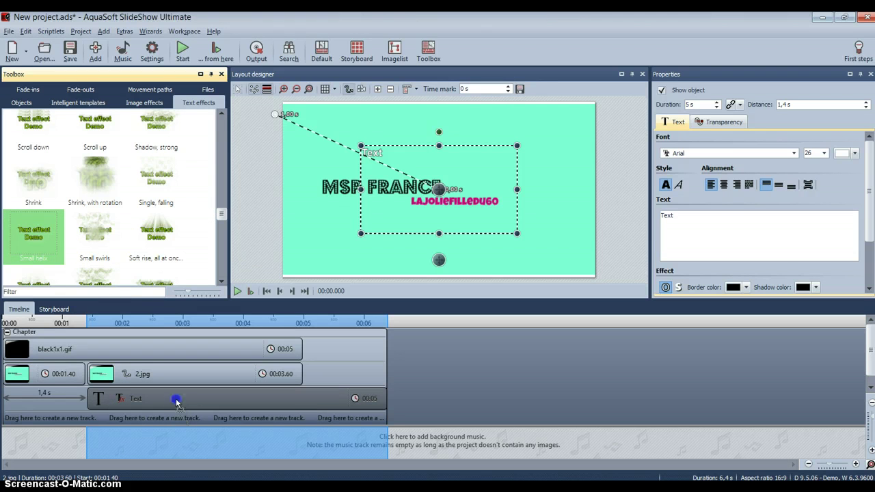
click(731, 225)
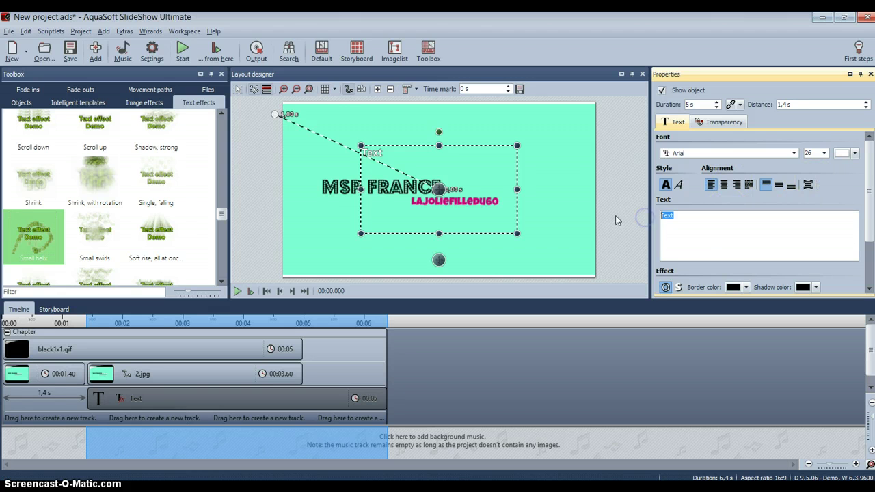
text(TUTO •1♥)
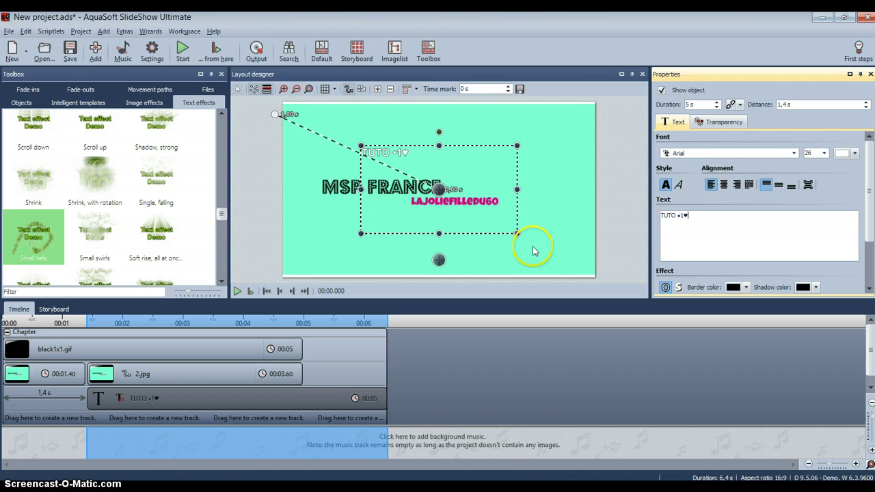
Step: Set the text's font size to 100 and its color to the crimson red from the custom palette
click(824, 153)
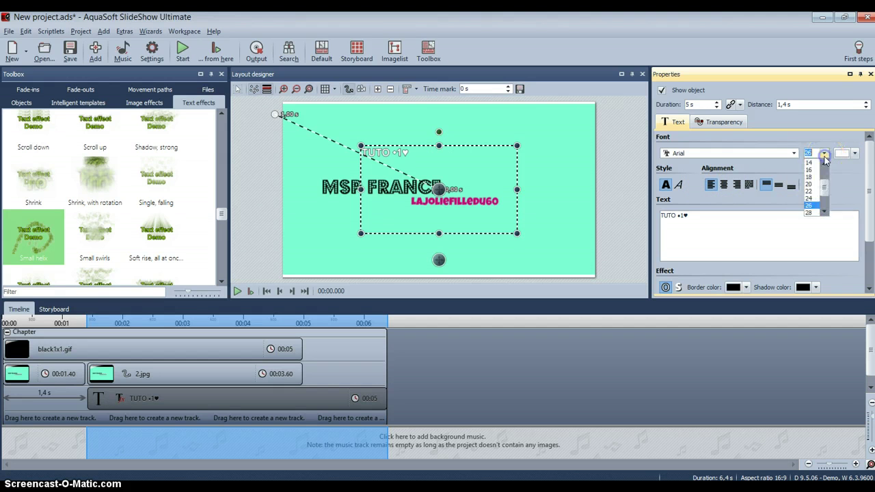
click(810, 205)
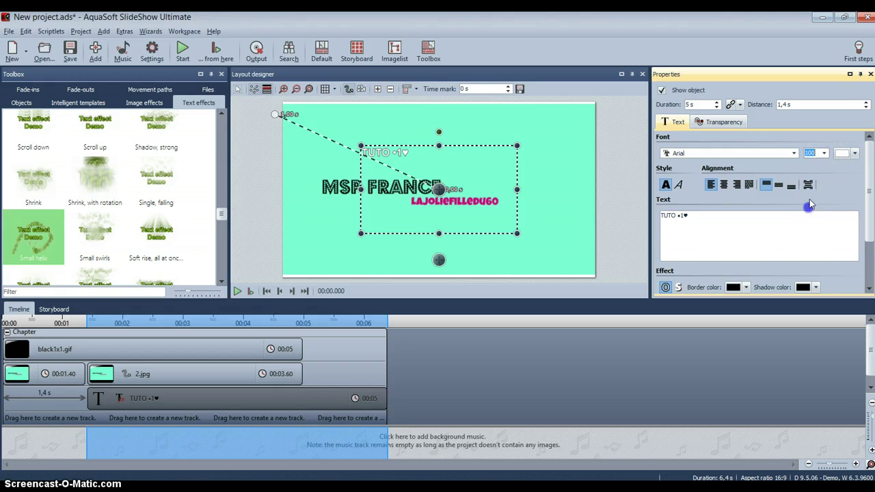
click(853, 154)
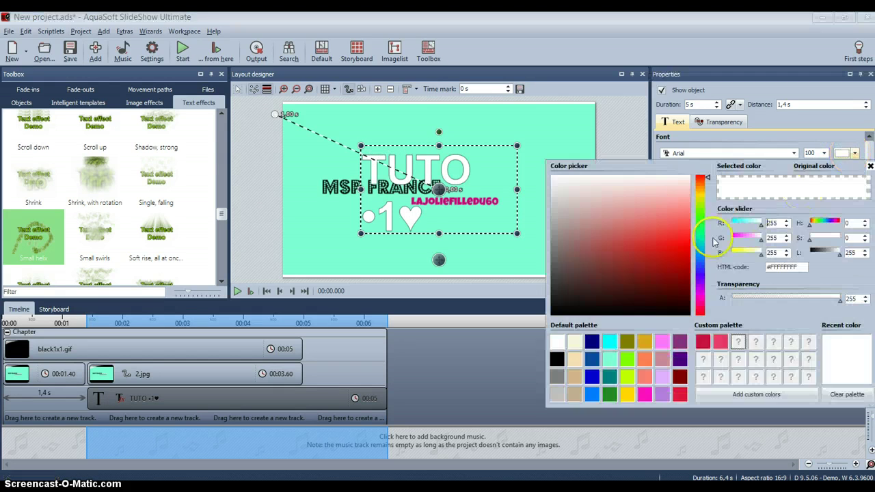
click(721, 341)
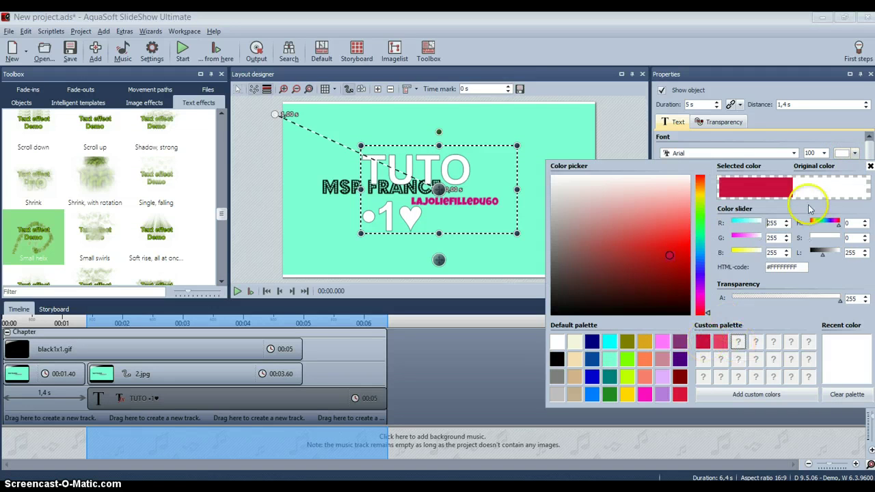
click(870, 166)
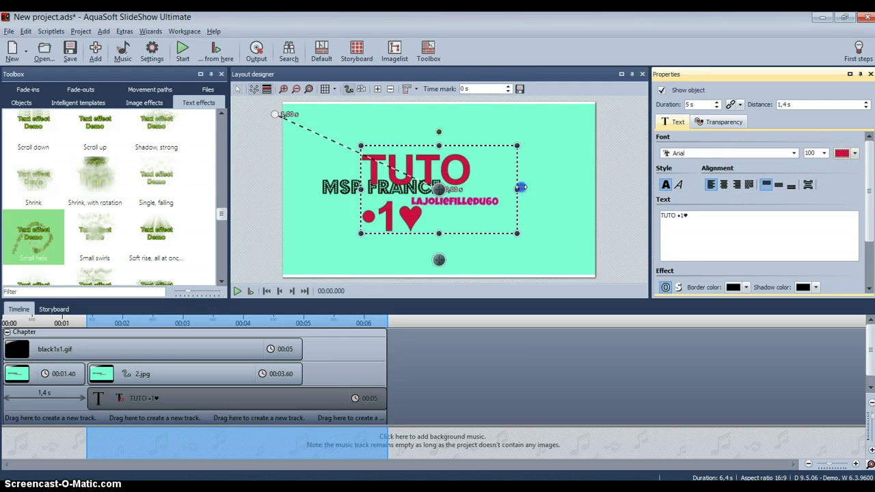
Step: Widen the text box to fit one line, rotate it about 23° counterclockwise and place it in the slide's lower-right area
drag(521, 187, 604, 186)
click(521, 146)
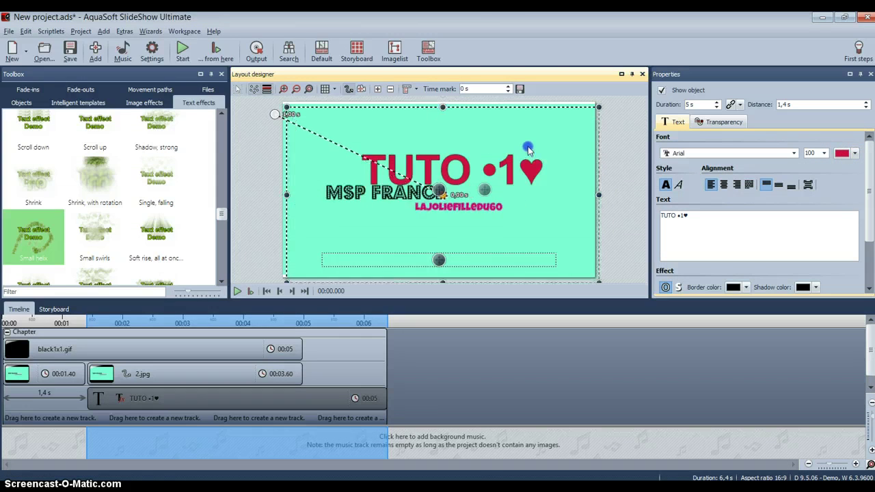
drag(527, 146, 522, 142)
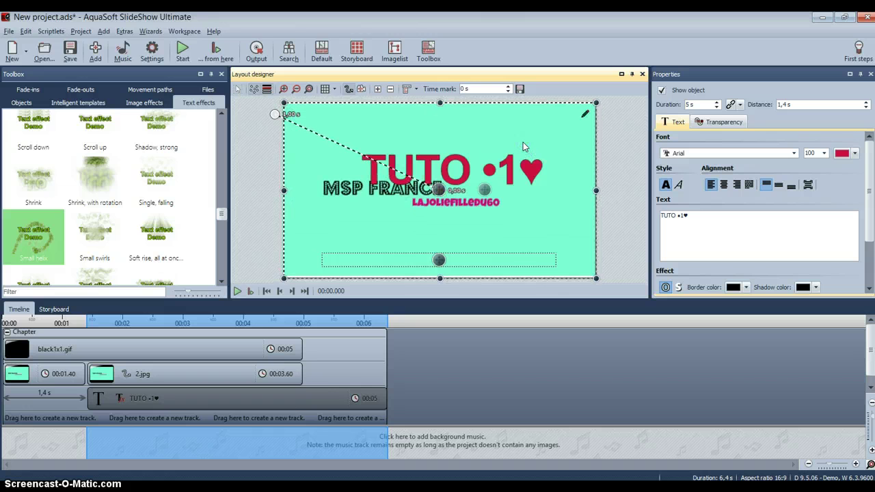
click(522, 146)
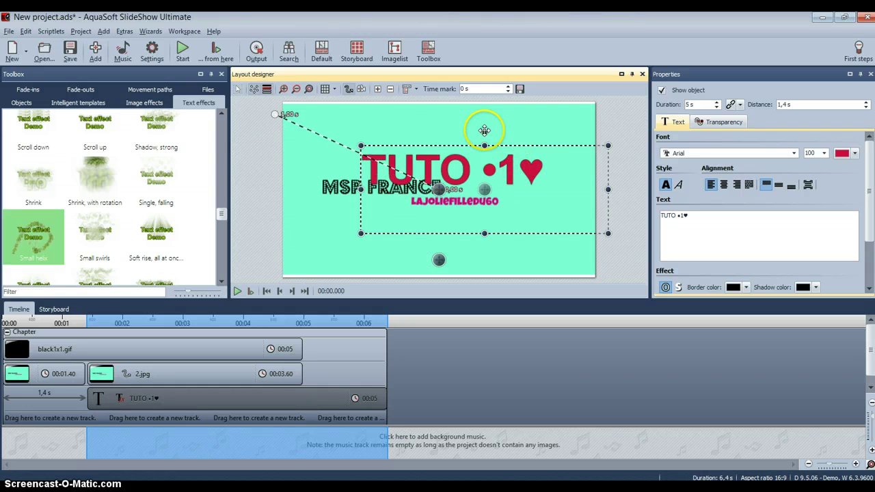
drag(484, 130, 461, 137)
drag(506, 167, 540, 190)
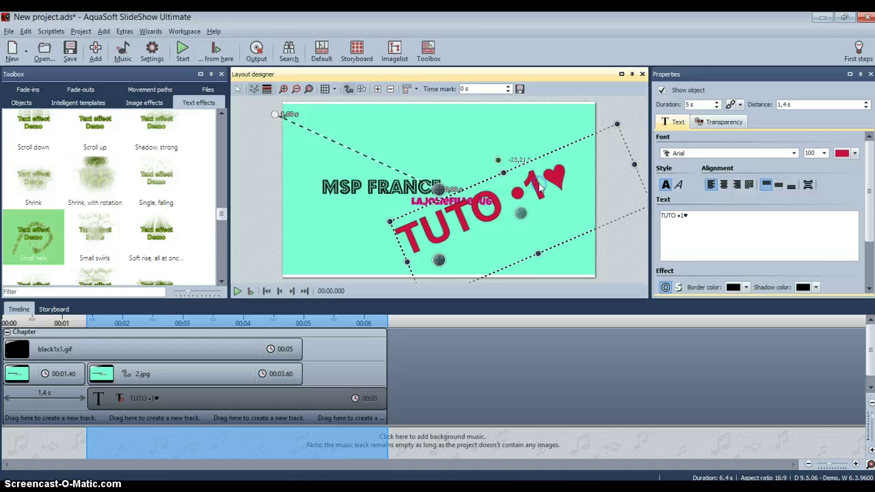
Step: Shorten the text clip to 3.6 s so it ends with the second 2.jpg clip, and preview the slideshow
click(210, 299)
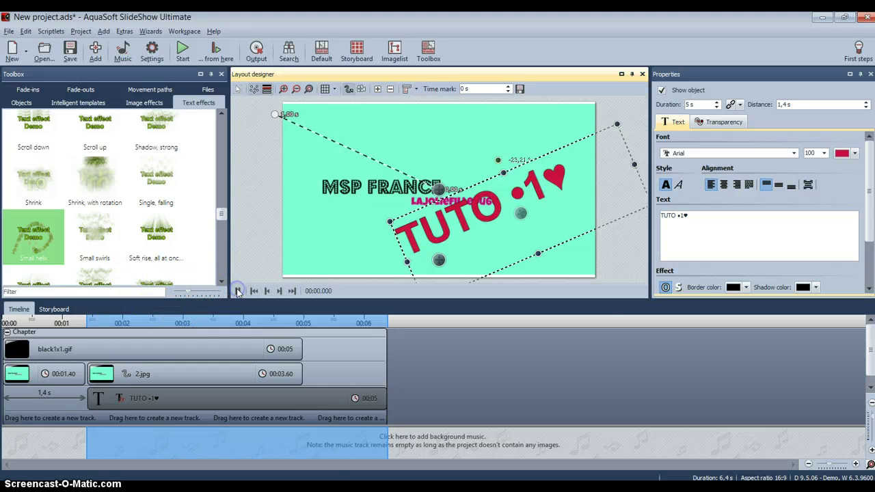
click(238, 292)
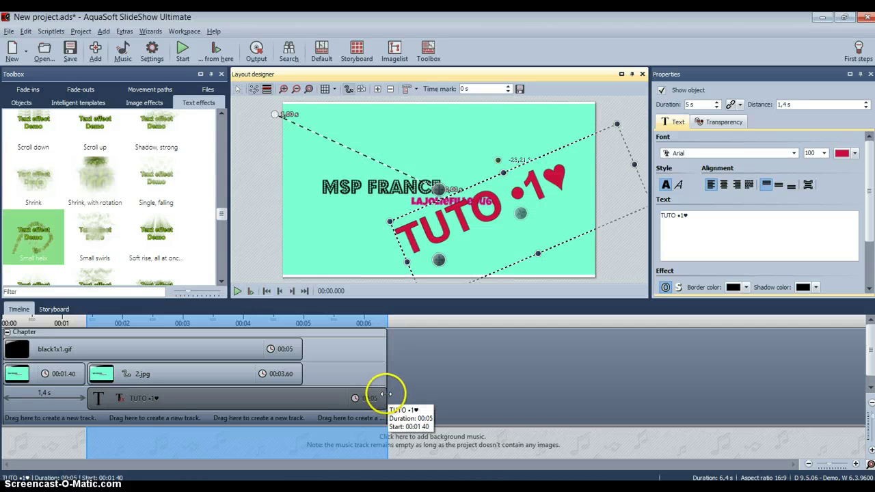
drag(386, 395, 301, 386)
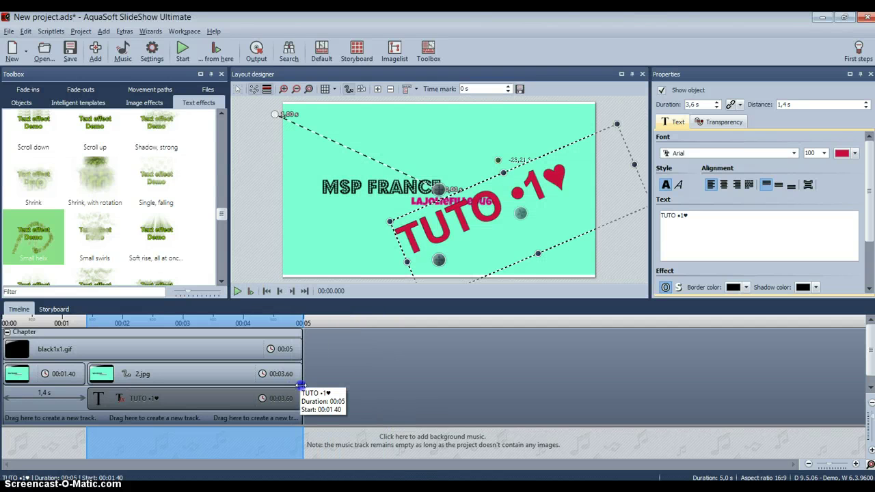
click(237, 290)
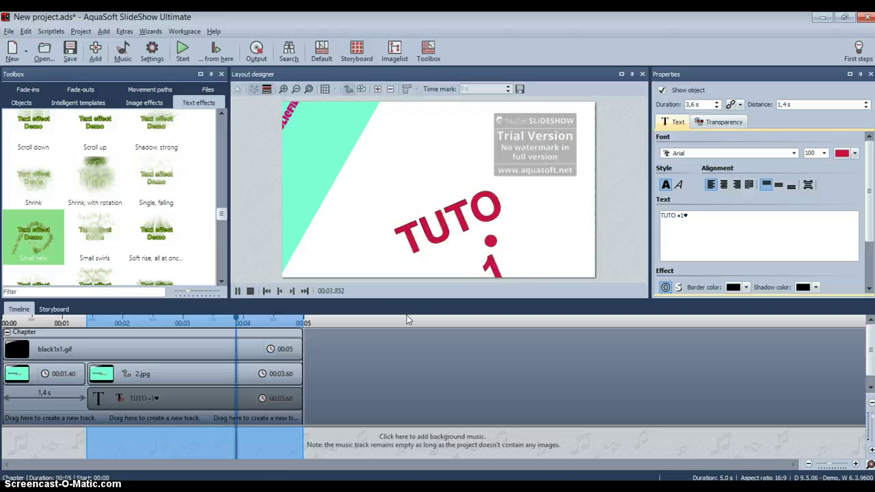
click(237, 290)
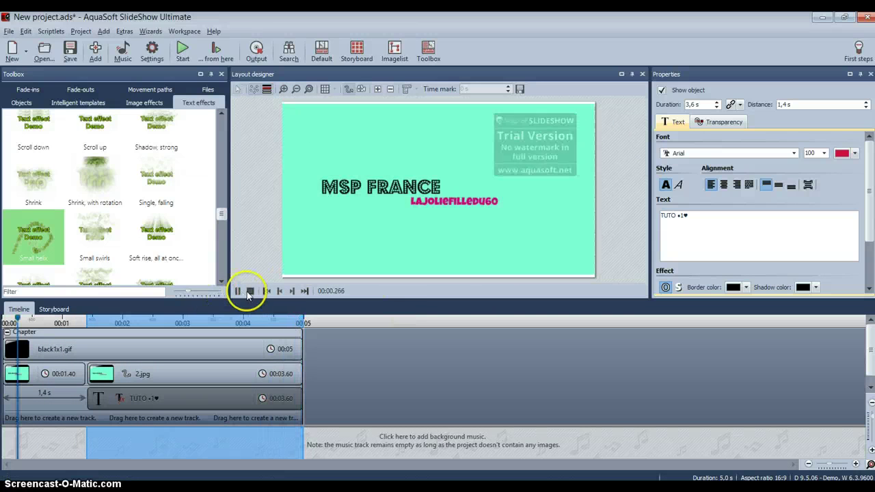
click(250, 291)
Step: Replace the heart at the end of the text with a bullet so it reads "TUTO •1•", and preview the slideshow
click(699, 215)
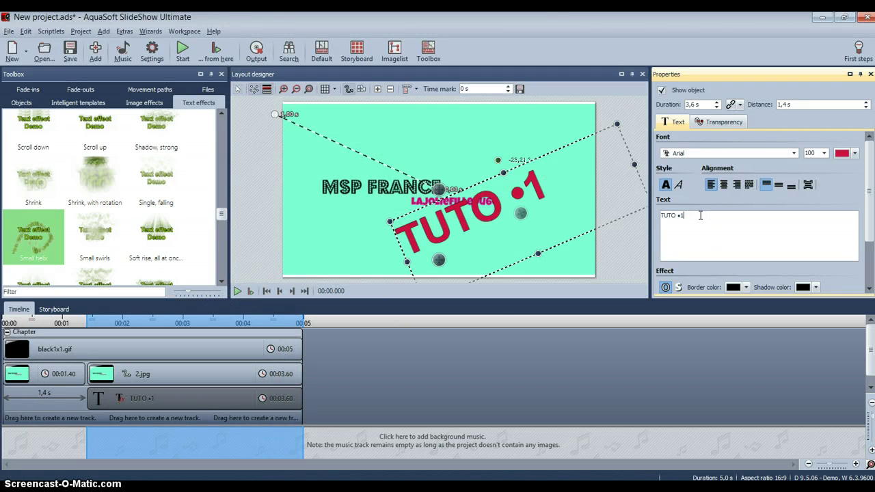
click(236, 290)
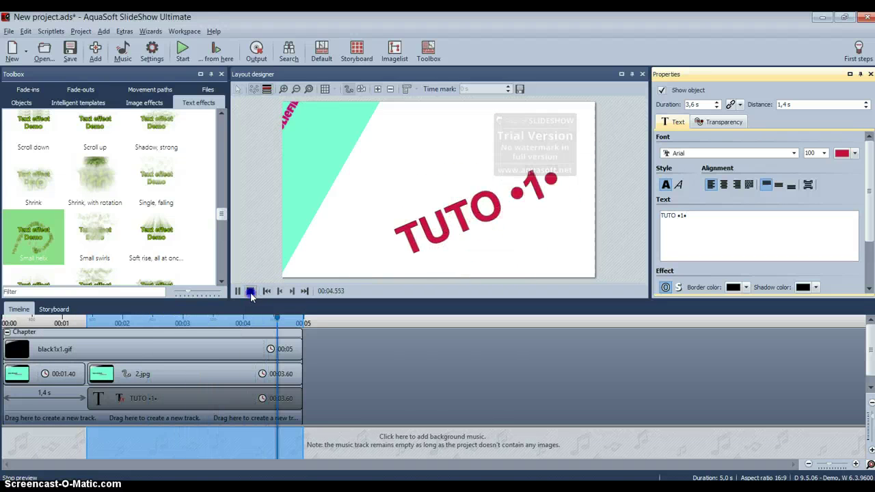
click(250, 291)
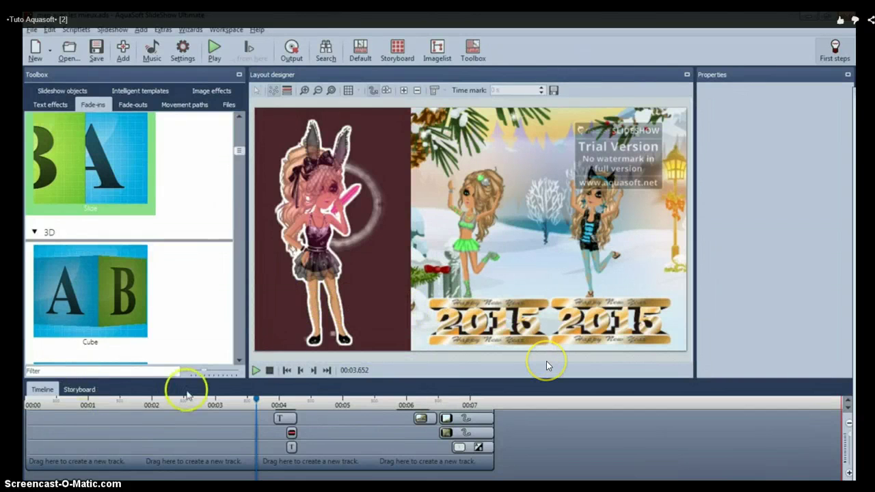
Step: Leave the full-screen reference video, return to AquaSoft SlideShow and add a chapter to a new, empty project
click(262, 402)
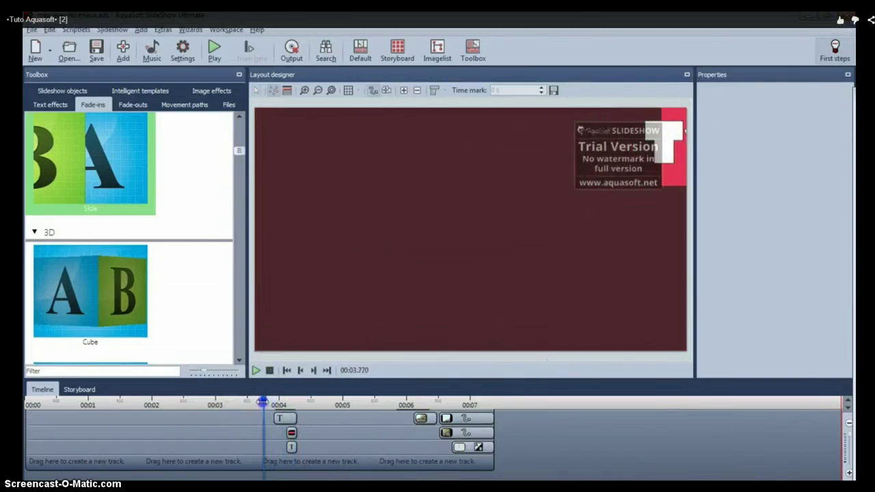
key(Escape)
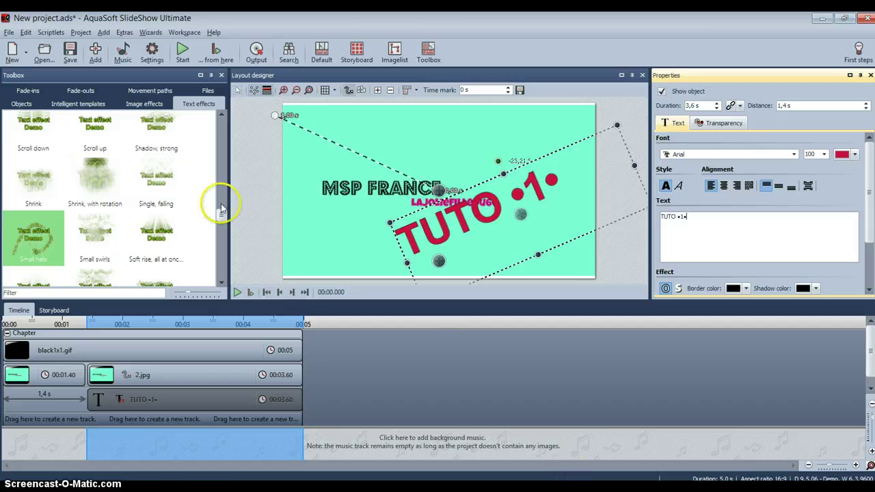
click(21, 103)
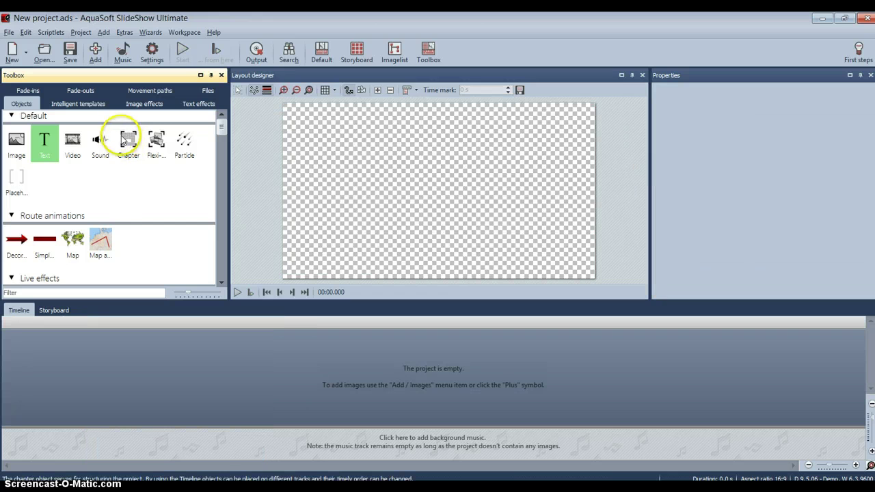
click(127, 139)
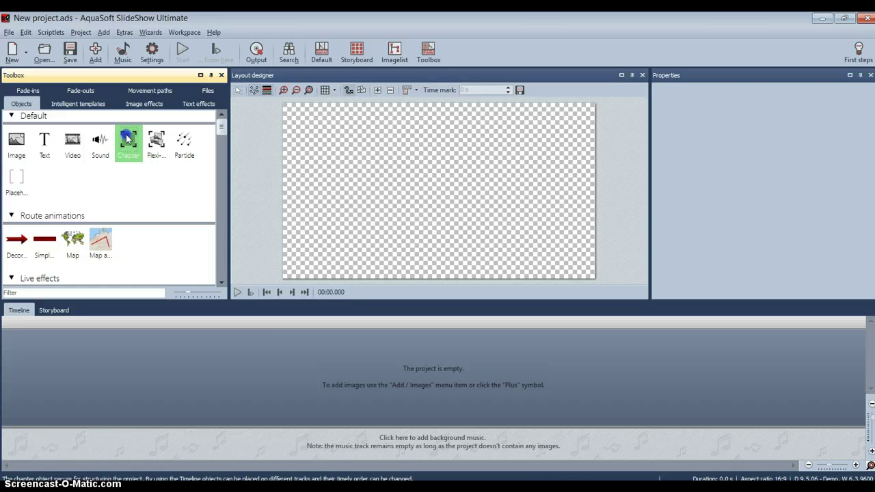
drag(127, 139, 130, 360)
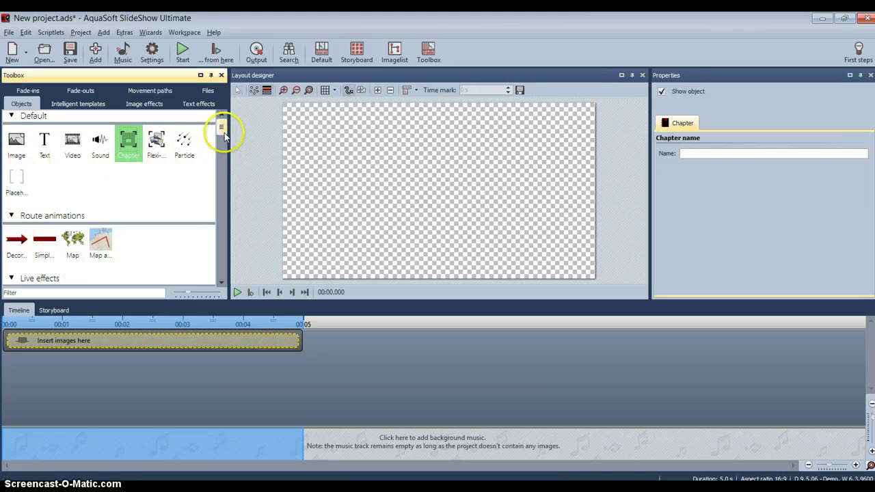
Step: Add a plain color background to the chapter and set its fill color to light beige (#F5F5DCFF)
drag(222, 131, 220, 156)
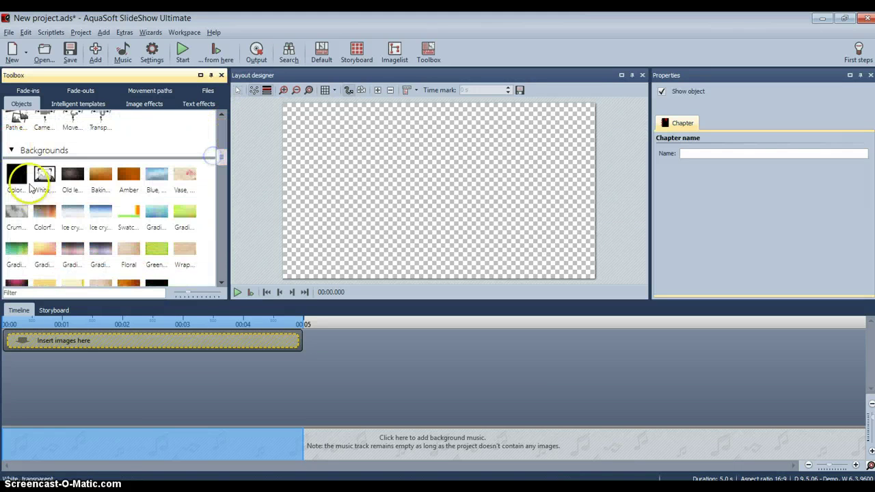
drag(30, 188, 83, 340)
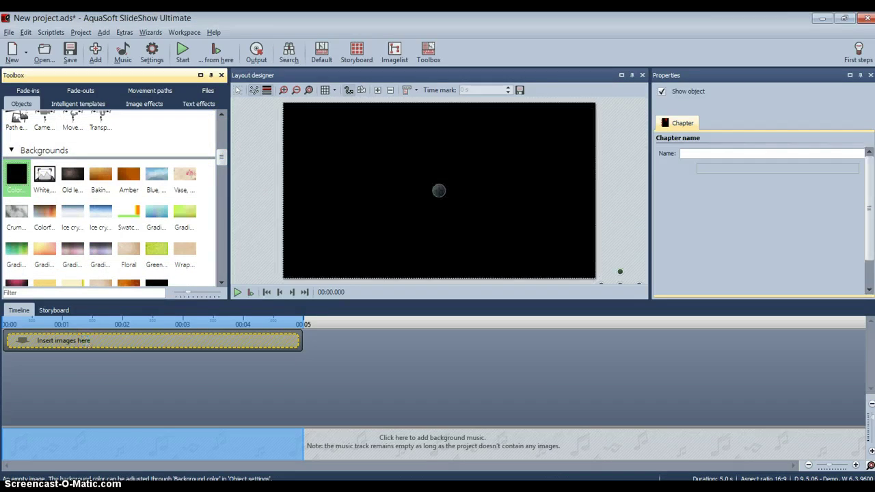
click(721, 262)
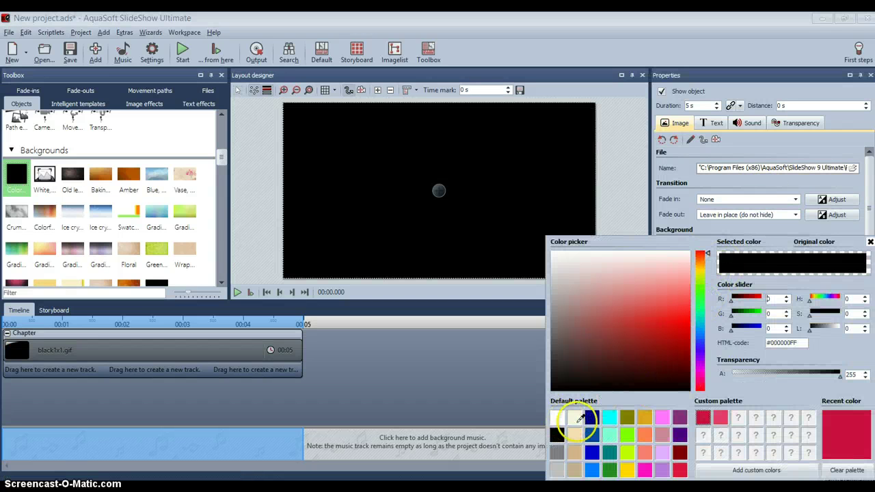
click(579, 418)
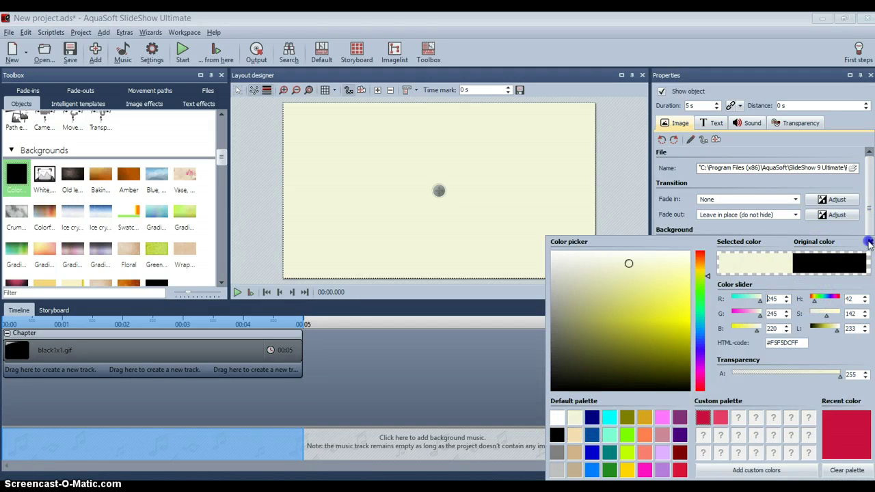
click(867, 243)
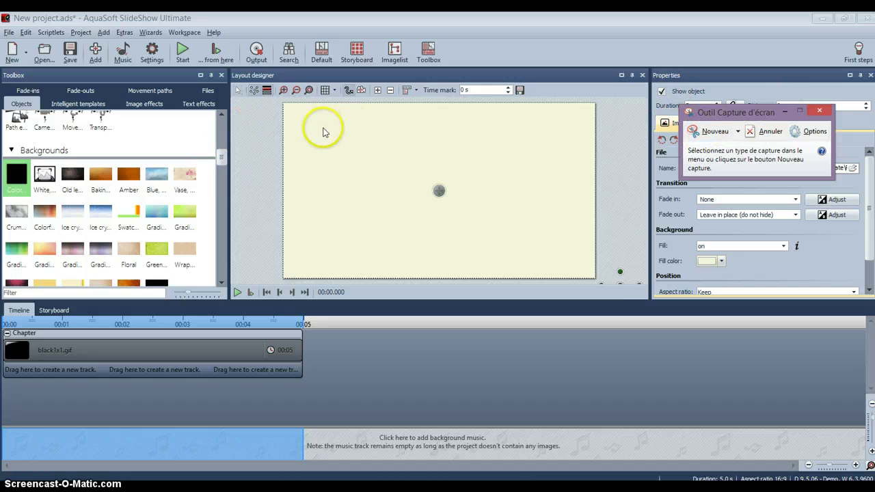
click(713, 130)
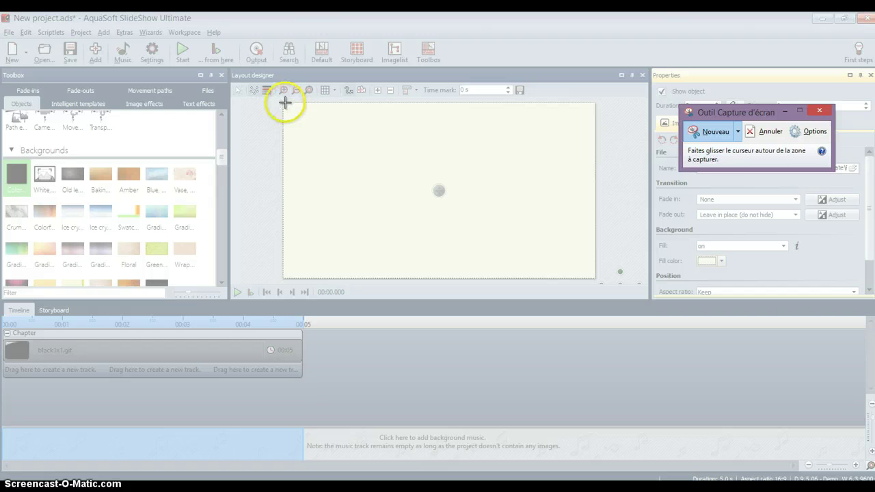
drag(285, 102, 592, 164)
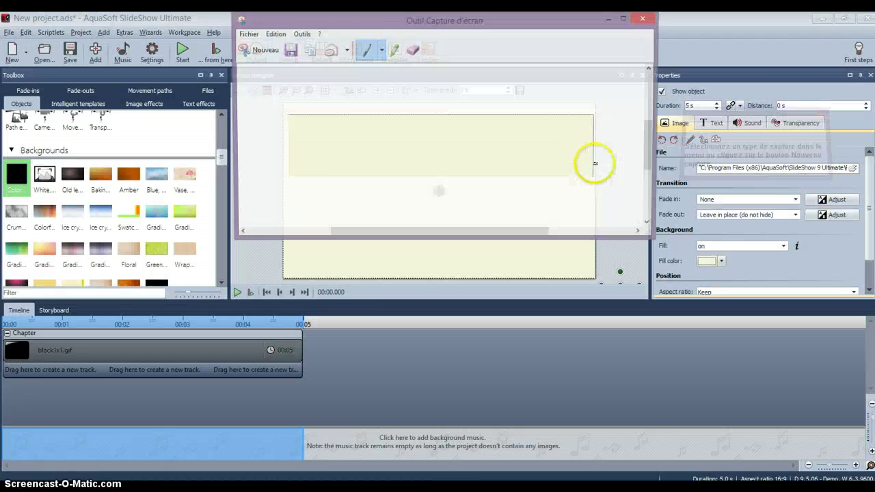
click(648, 21)
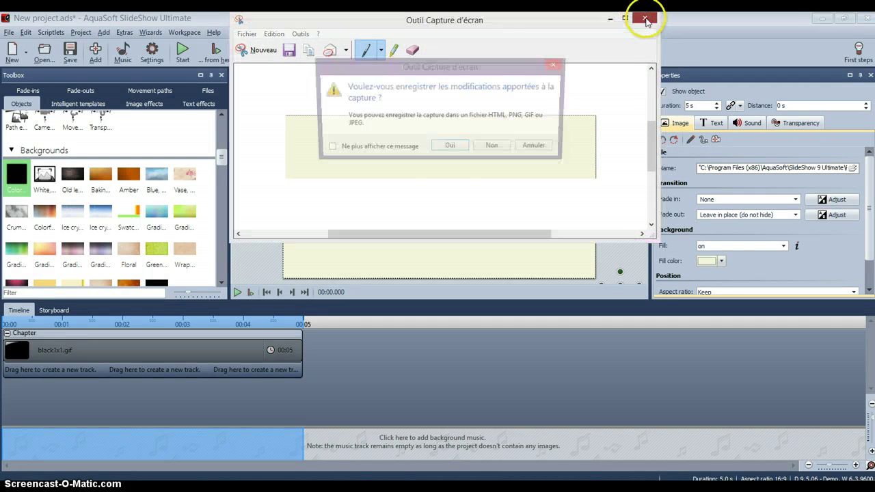
click(492, 148)
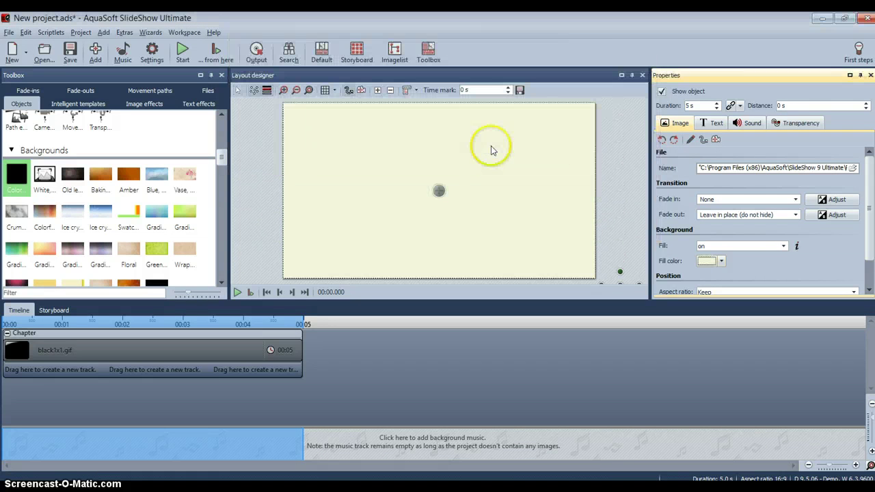
key(XF86AudioLowerVolume)
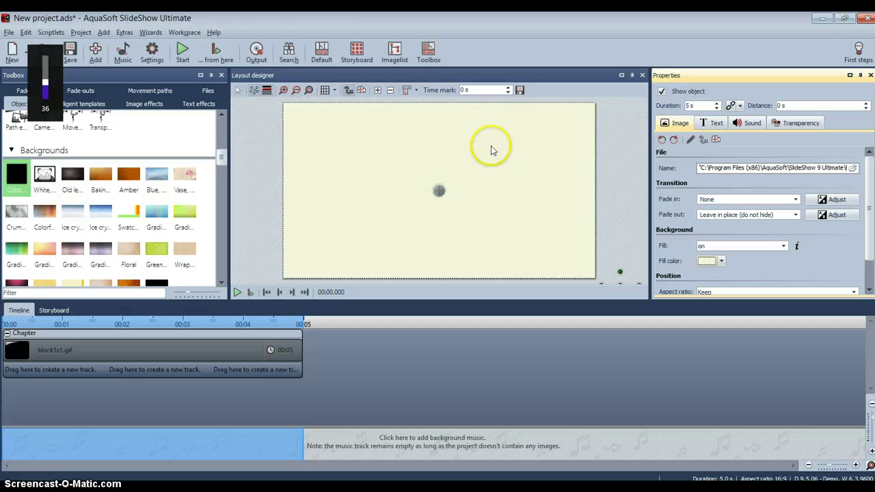
key(XF86AudioRaiseVolume)
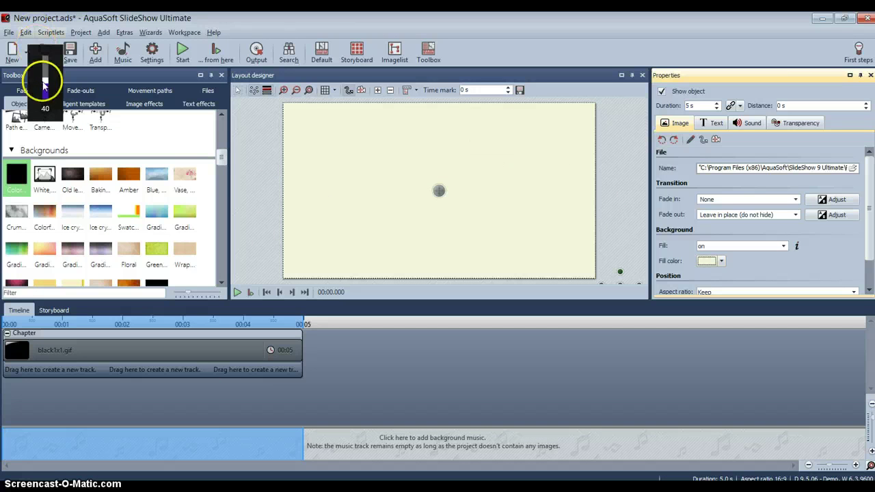
Step: Add the red band image t.PNG to the chapter and place it on its own track below the background
scroll(217, 159, up, 3)
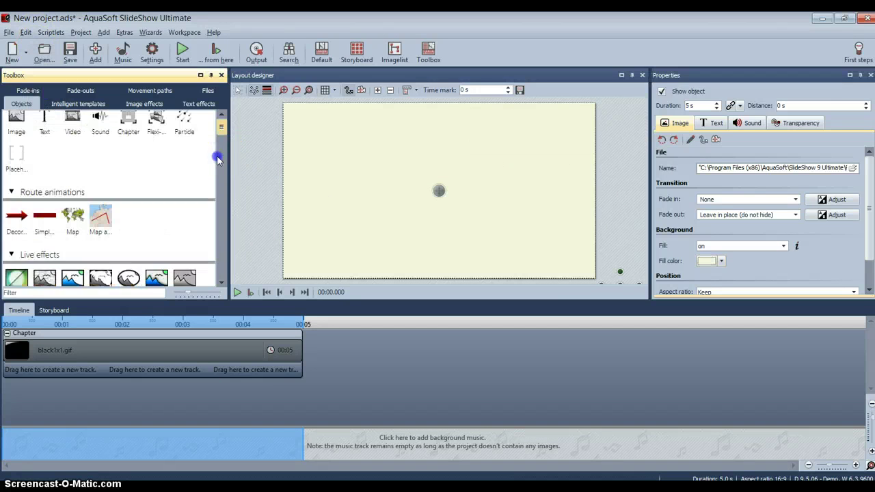
scroll(217, 160, up, 1)
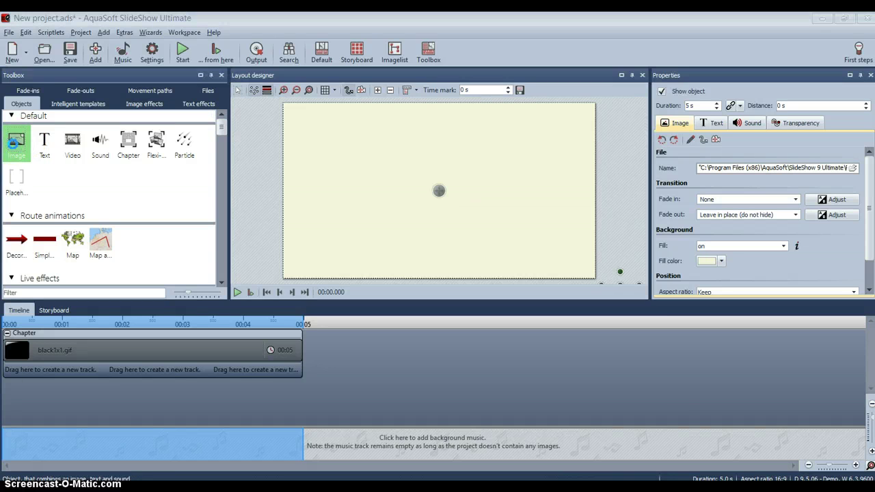
double_click(13, 141)
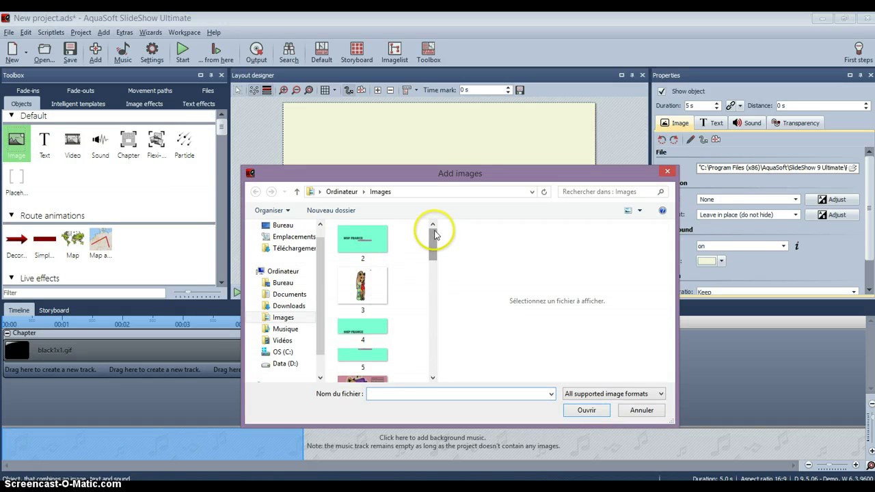
drag(434, 235, 413, 349)
click(362, 347)
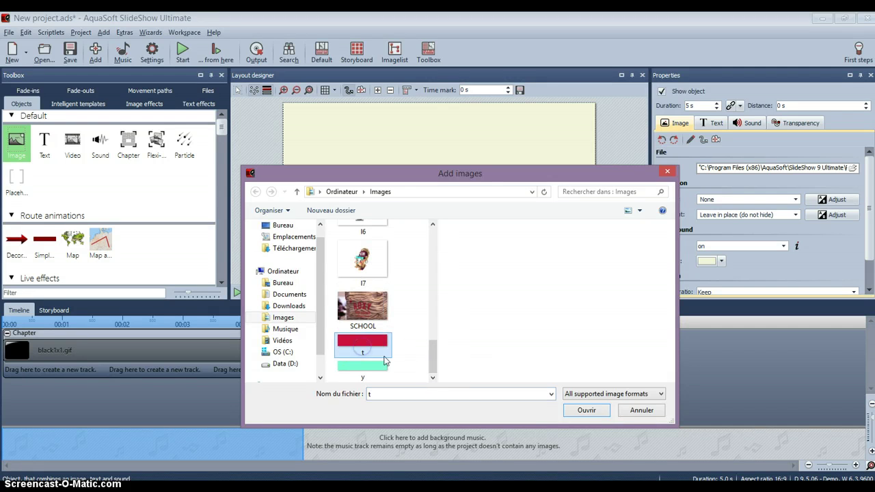
click(584, 410)
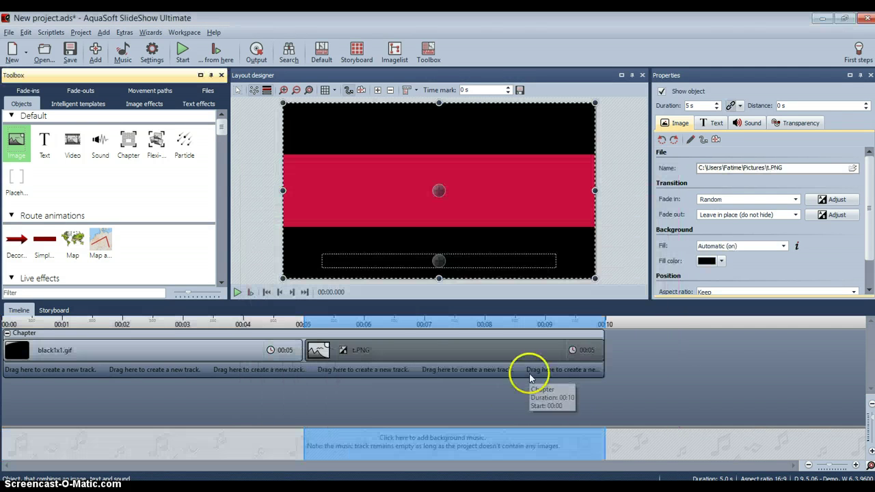
click(314, 353)
mouse_move(39, 383)
mouse_down()
mouse_move(19, 368)
mouse_move(26, 373)
mouse_up()
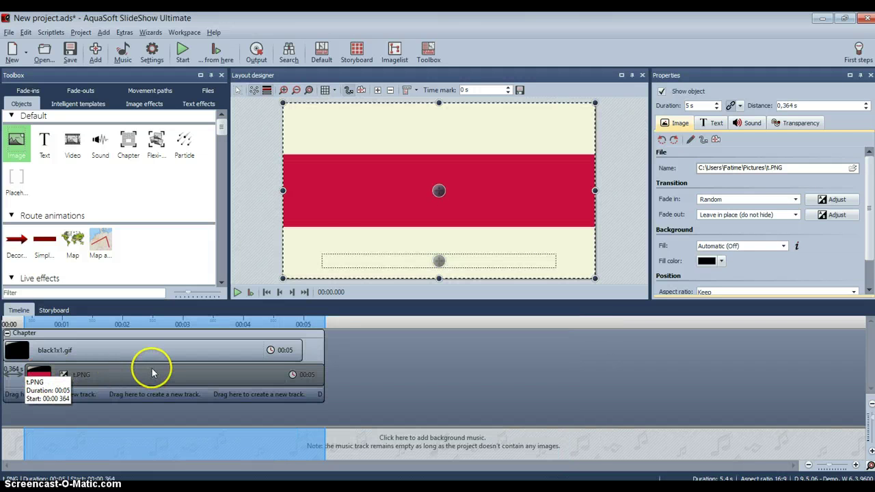
Step: Move the red band to the upper part of the slide and enlarge it so it extends past both sides
drag(337, 210, 324, 150)
drag(580, 219, 615, 234)
drag(539, 155, 534, 149)
drag(537, 149, 532, 148)
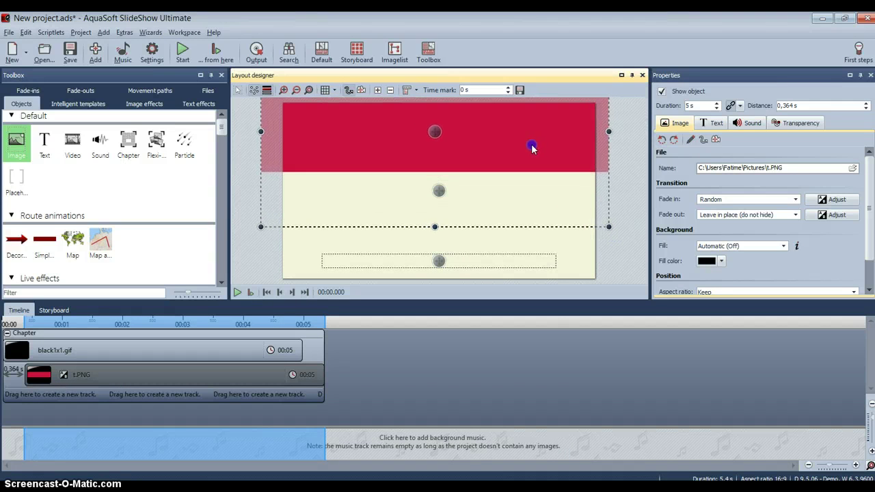
Step: Add a 2 s movement mark so the red band slides horizontally from the slide's right edge to cover the upper area
click(378, 91)
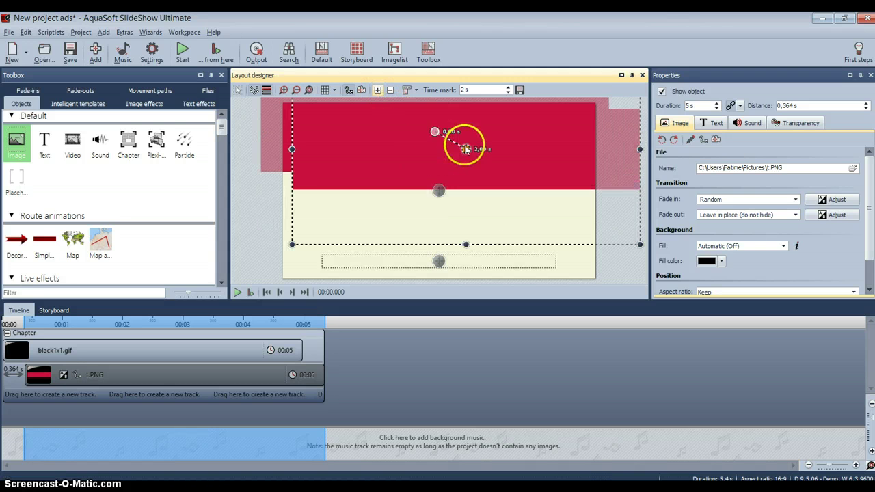
click(435, 131)
drag(420, 140, 612, 152)
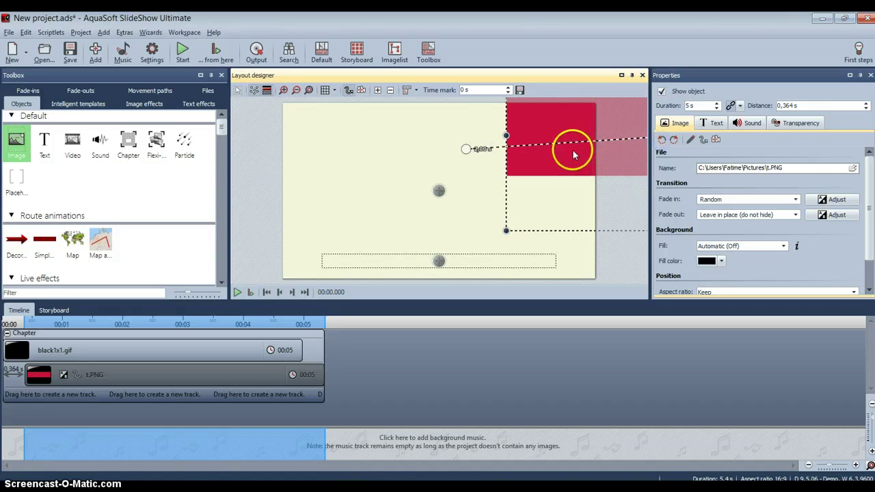
mouse_move(517, 152)
mouse_down()
mouse_move(592, 142)
mouse_move(604, 152)
mouse_up()
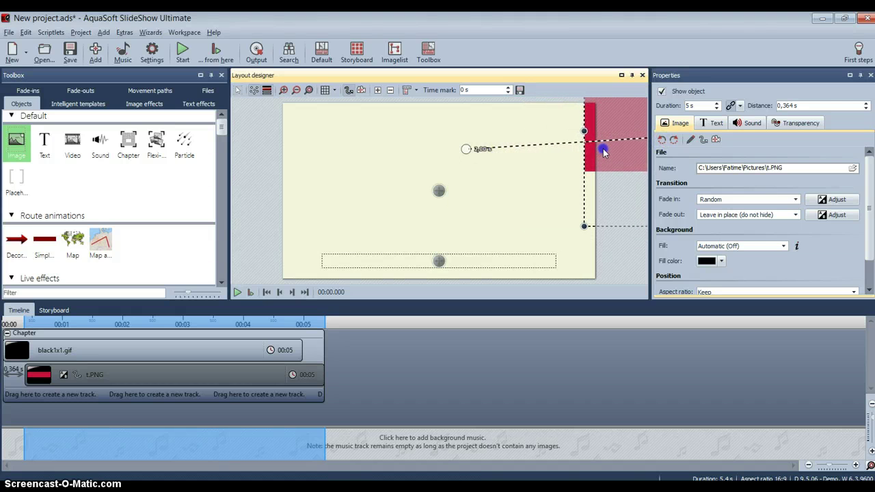
click(466, 149)
mouse_move(487, 169)
mouse_down()
mouse_move(482, 149)
mouse_move(479, 156)
mouse_up()
Step: Set the t.PNG clip's fade-in to None and align its start with the background clip at 0 s
click(80, 90)
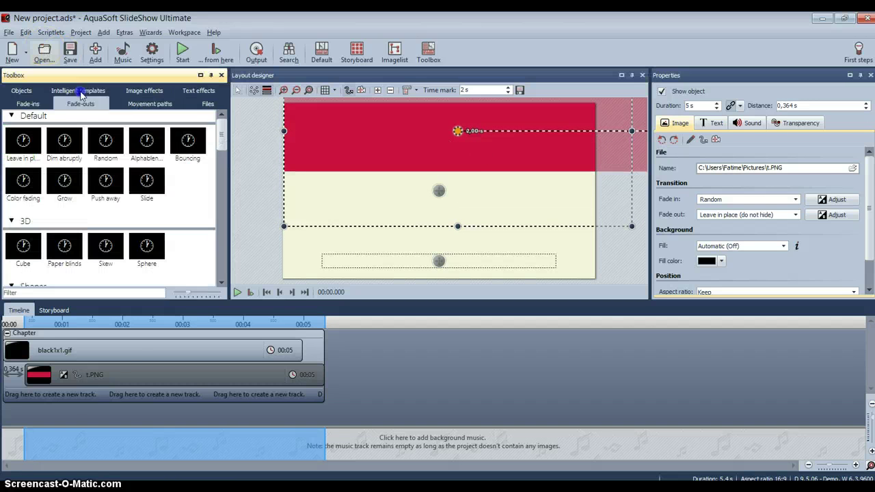
click(31, 105)
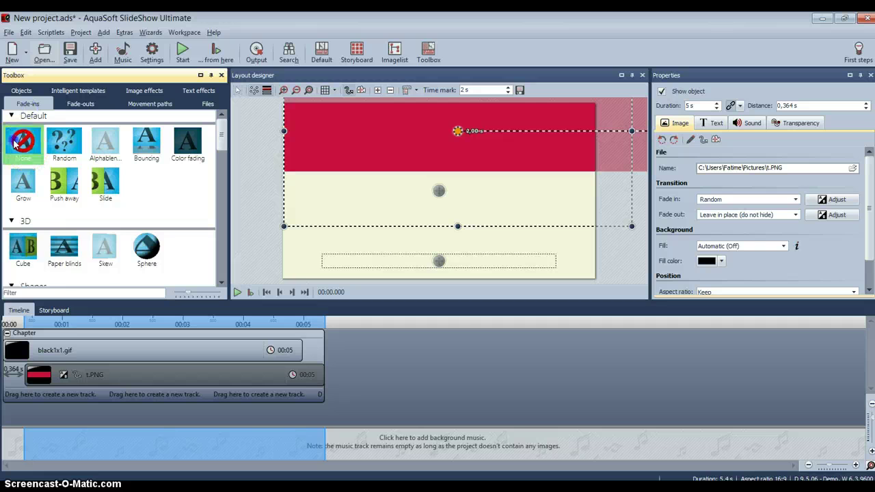
drag(22, 144, 77, 348)
drag(117, 371, 84, 372)
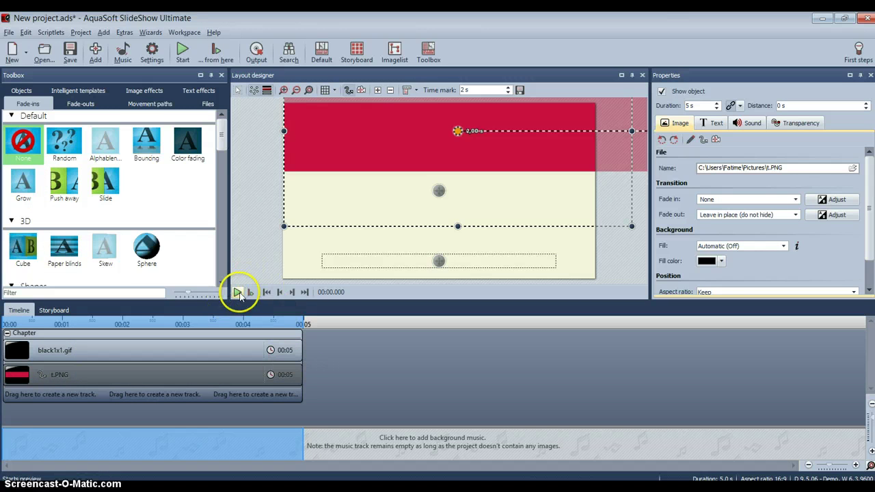
Step: Add a text object and place it on a new track below t.PNG, starting at 0 s
click(202, 90)
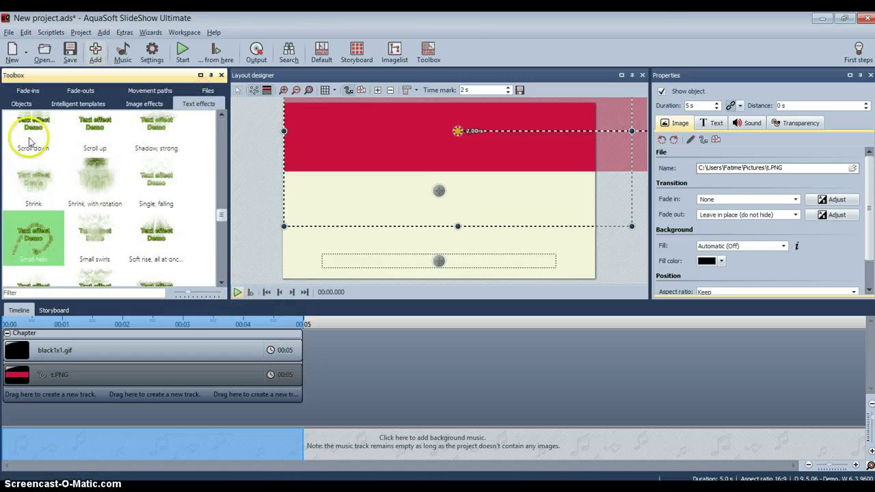
click(21, 103)
double_click(44, 142)
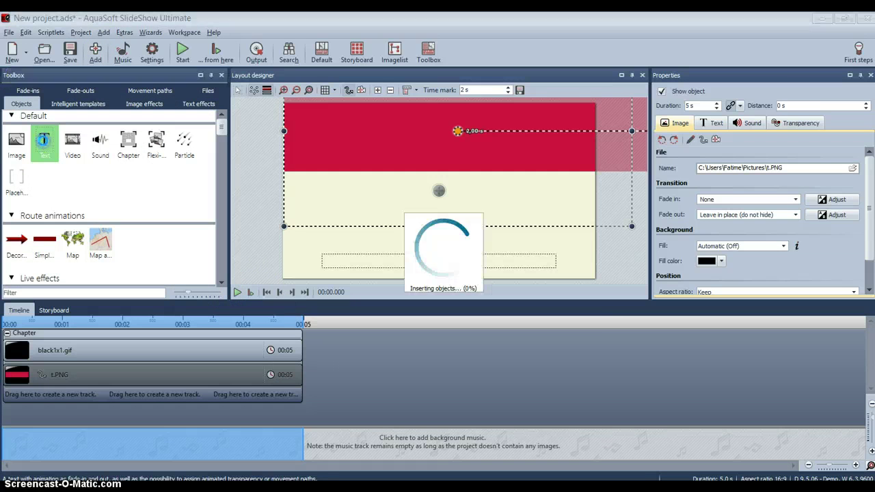
drag(166, 375, 60, 395)
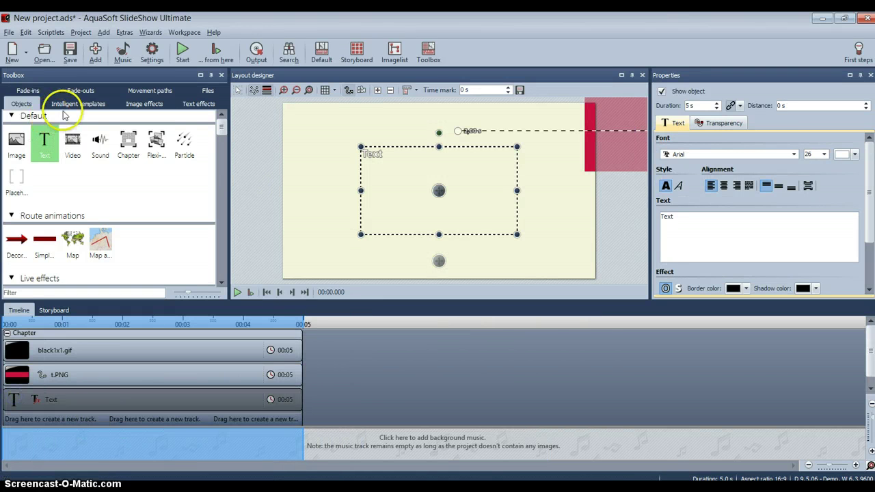
Step: Apply the "Drive in from right" text effect to the text object
click(196, 107)
click(223, 168)
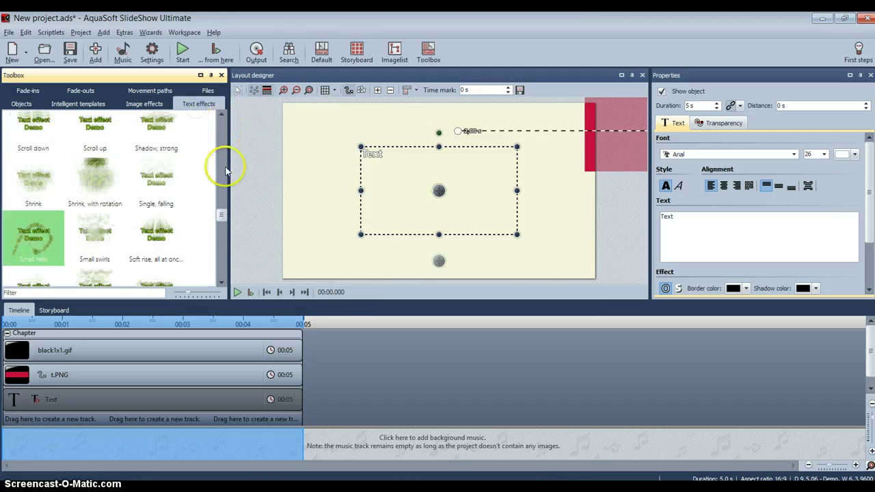
drag(217, 219, 220, 147)
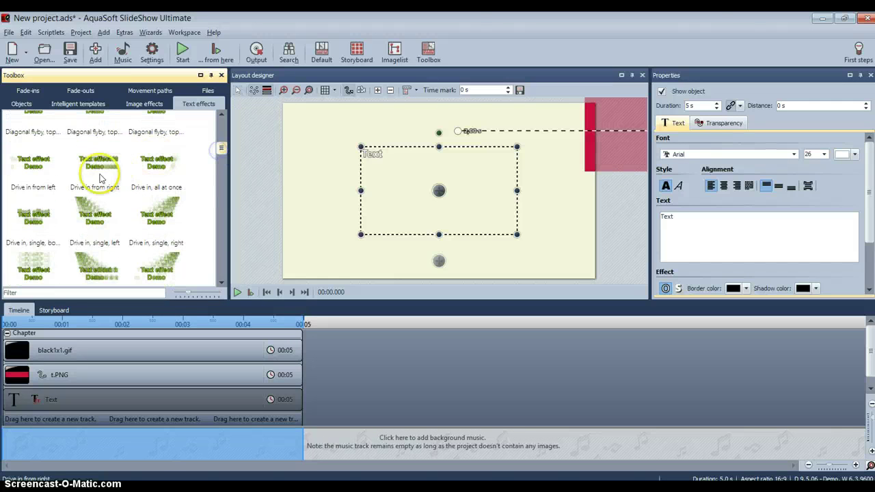
drag(94, 164, 106, 303)
drag(54, 402, 55, 403)
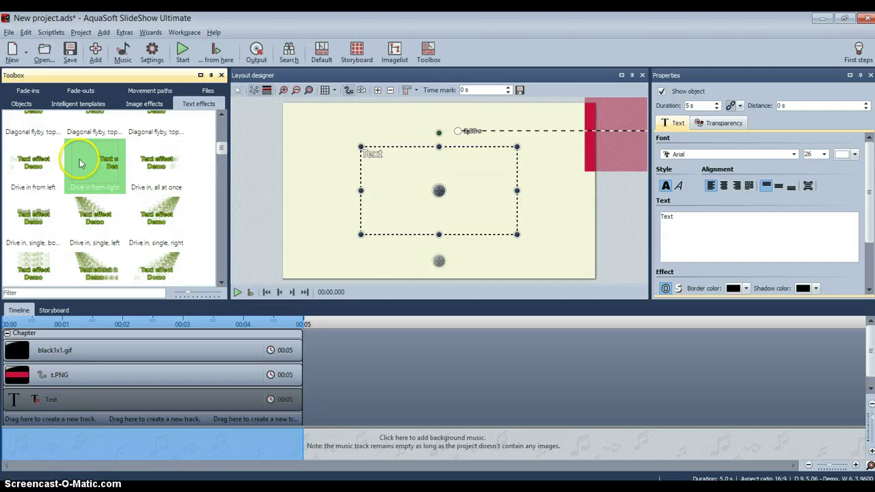
Step: Change the text to "Tuto •1•" and set its font color to aquamarine (#7FFFD4FF)
drag(680, 216, 634, 221)
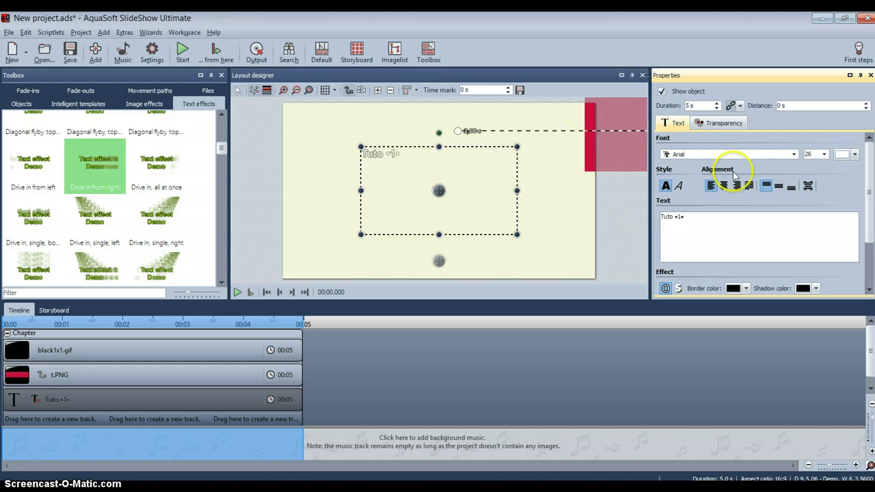
click(853, 155)
click(612, 342)
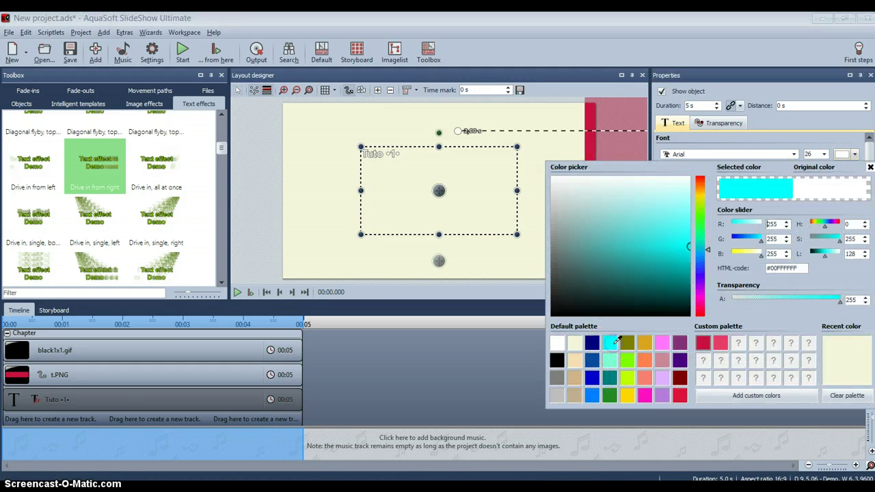
click(609, 359)
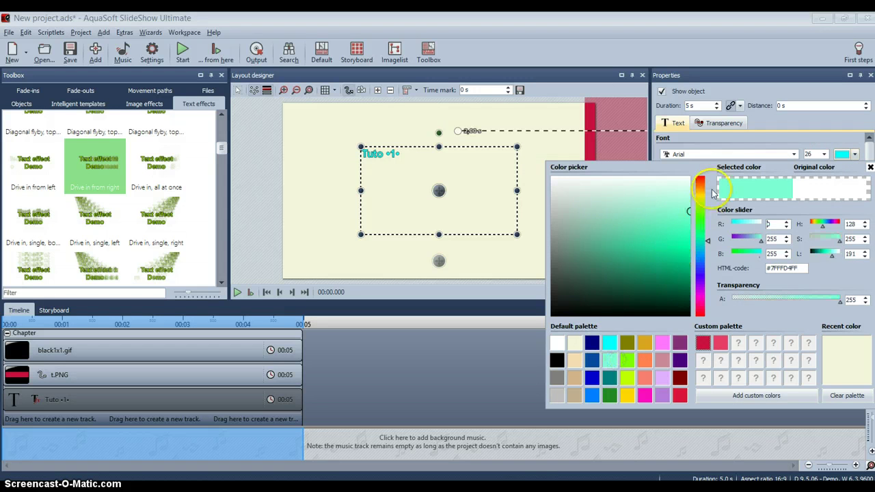
click(869, 167)
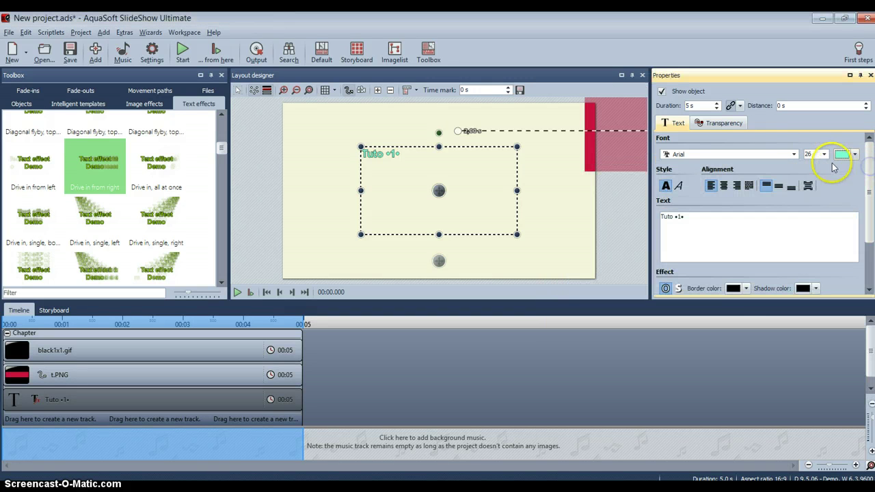
Step: Set the text's border color to the same aquamarine as the font and its font size to 100
click(744, 289)
click(617, 436)
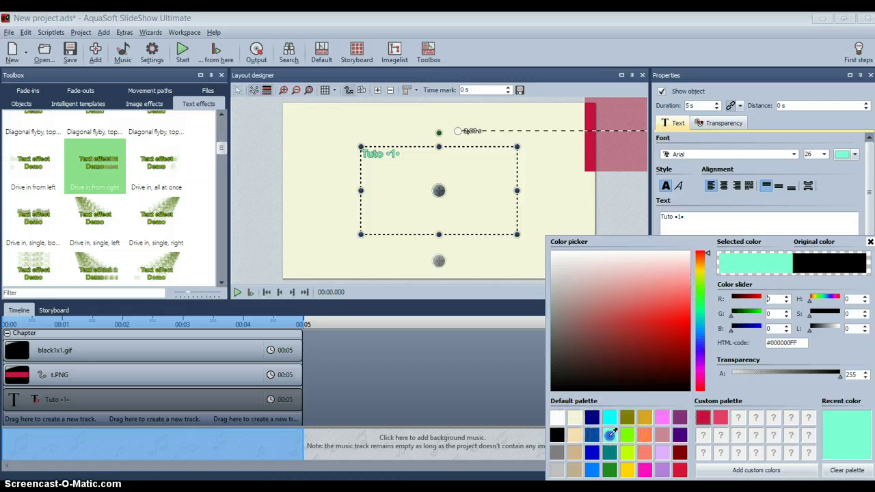
click(870, 242)
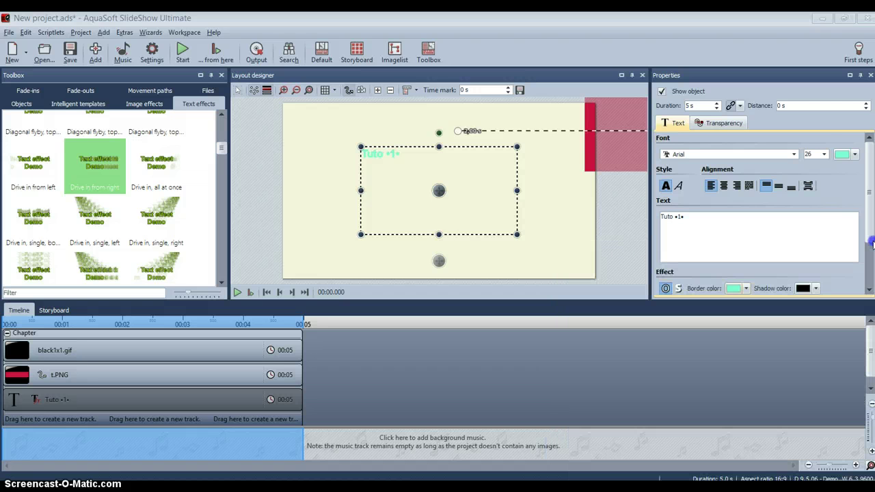
click(823, 154)
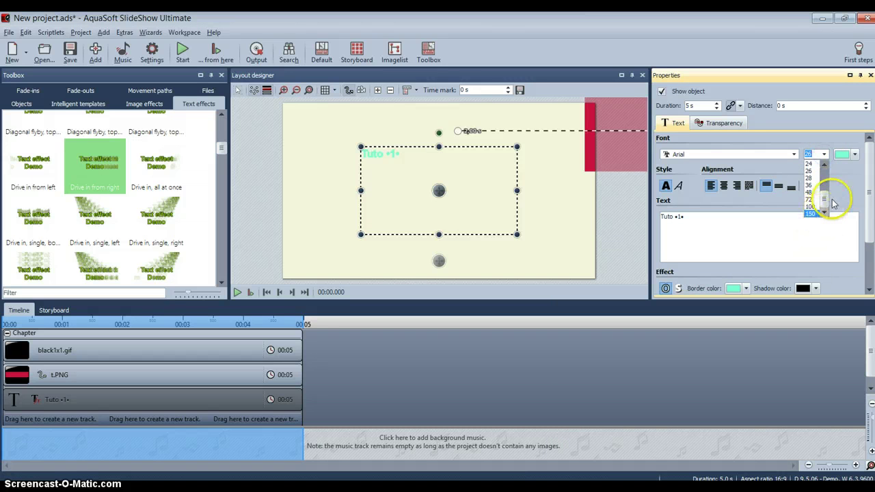
click(810, 207)
Step: Move the text up to the height of the red band's final position, and preview the slideshow
drag(465, 169, 470, 130)
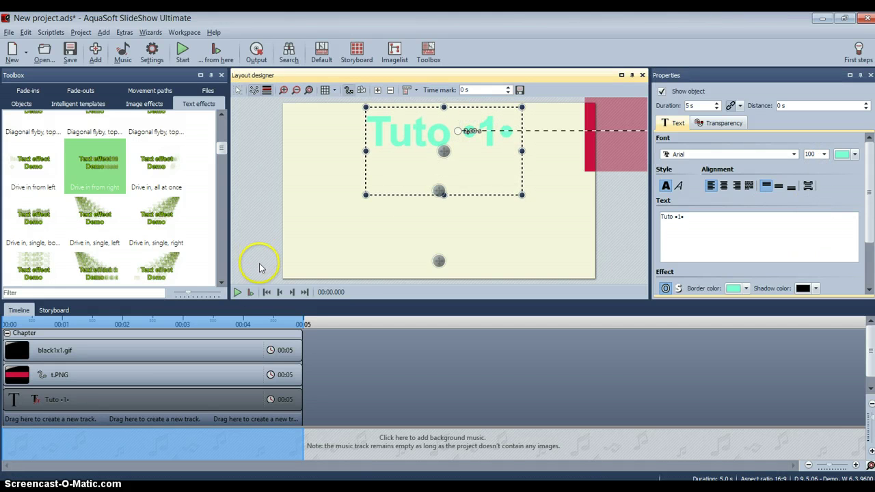
click(237, 292)
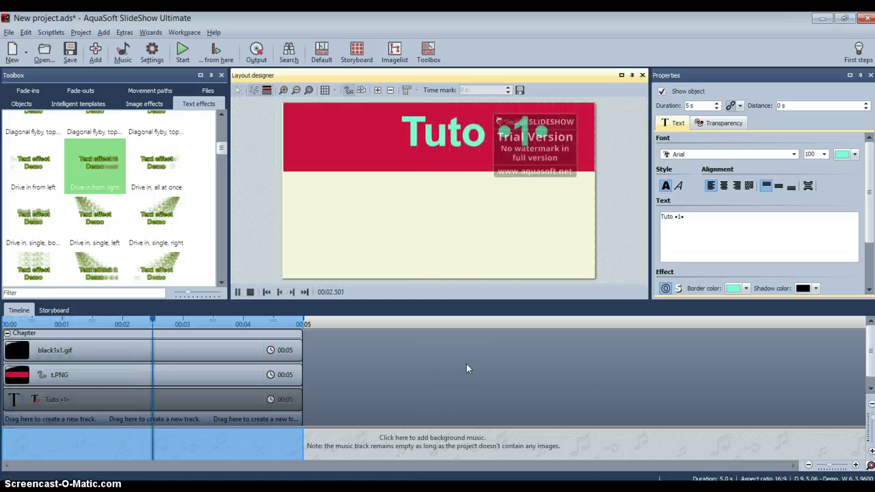
click(251, 292)
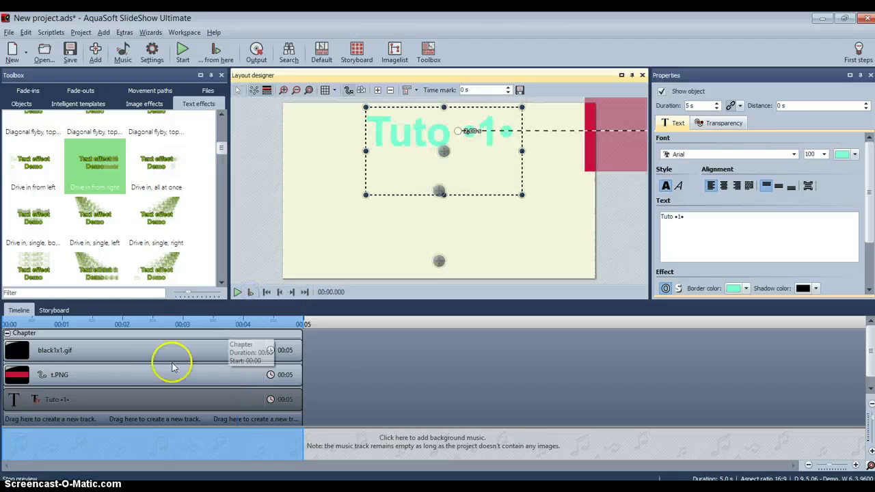
Step: Select the red band image t.PNG and preview the slideshow from the start, stopping once the text has slid in
click(137, 375)
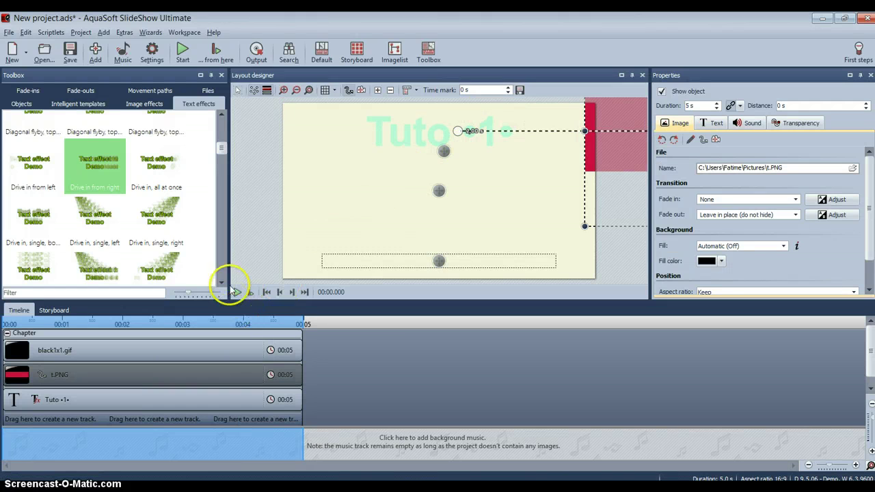
click(235, 292)
click(237, 292)
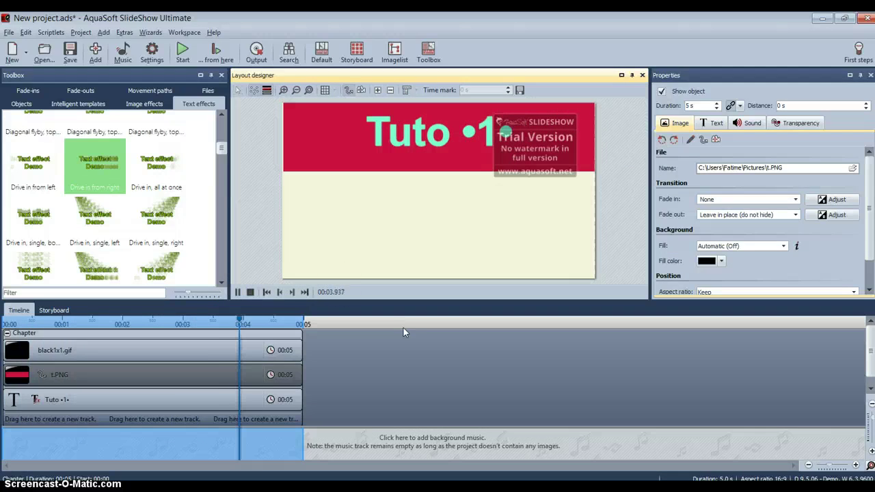
click(250, 292)
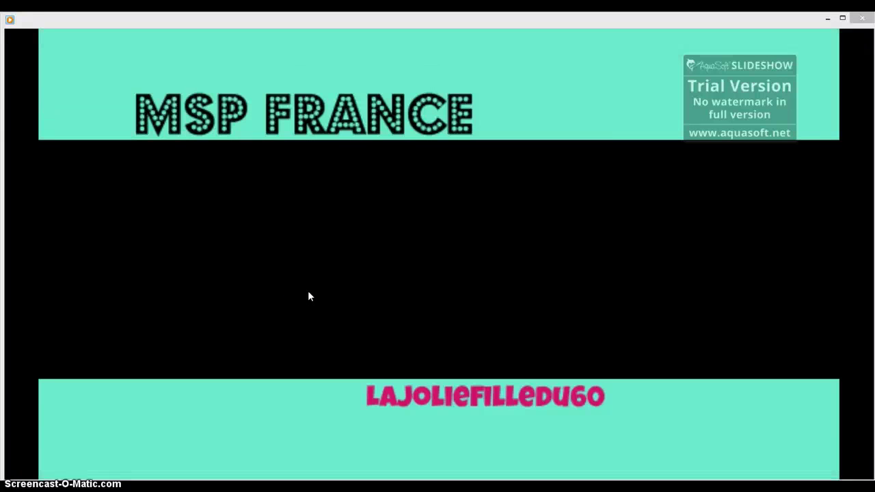
Step: Review the reference video's third transition in the media player, and return to AquaSoft SlideShow
click(376, 340)
click(434, 466)
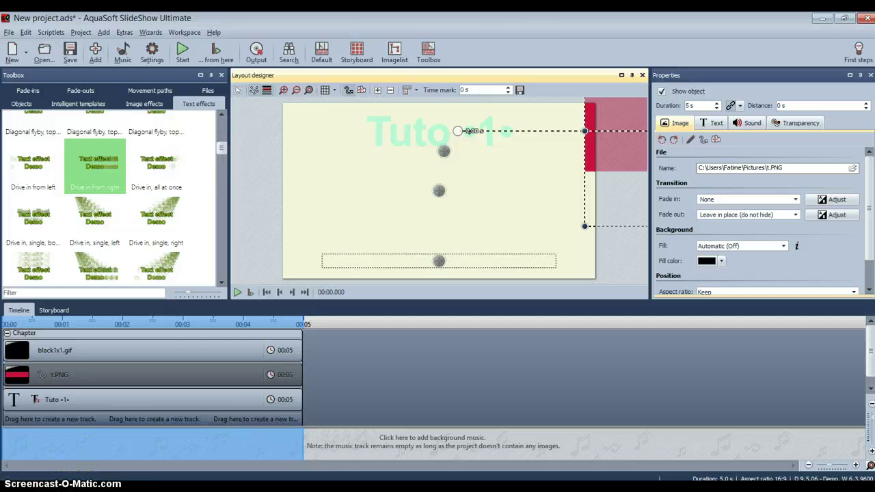
click(98, 462)
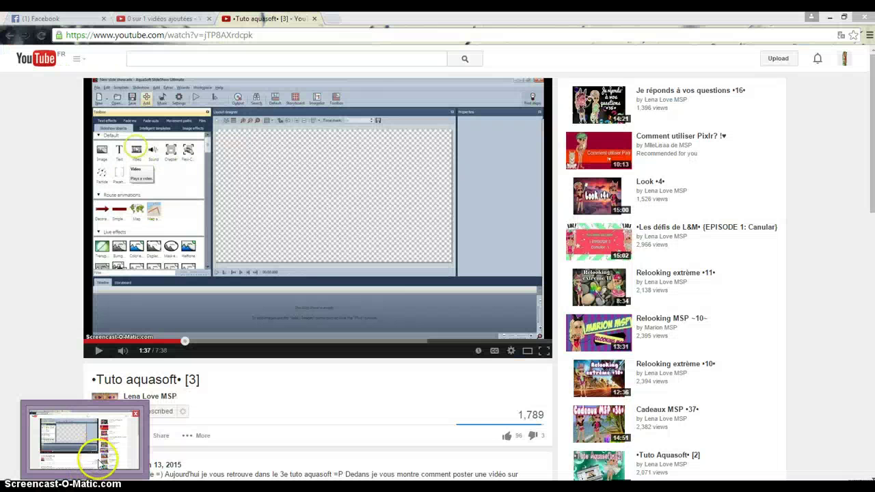
key(alt+Tab)
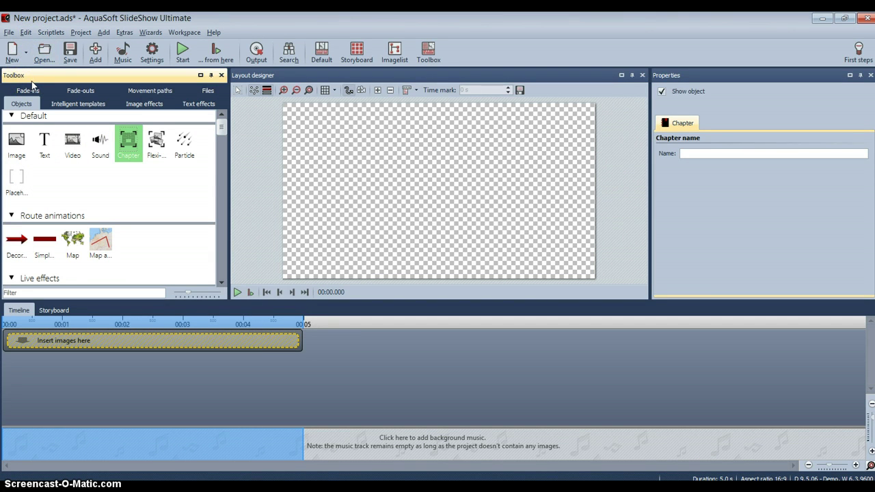
Step: Insert image 2.jpg from the Images folder and move it into the empty chapter
double_click(19, 142)
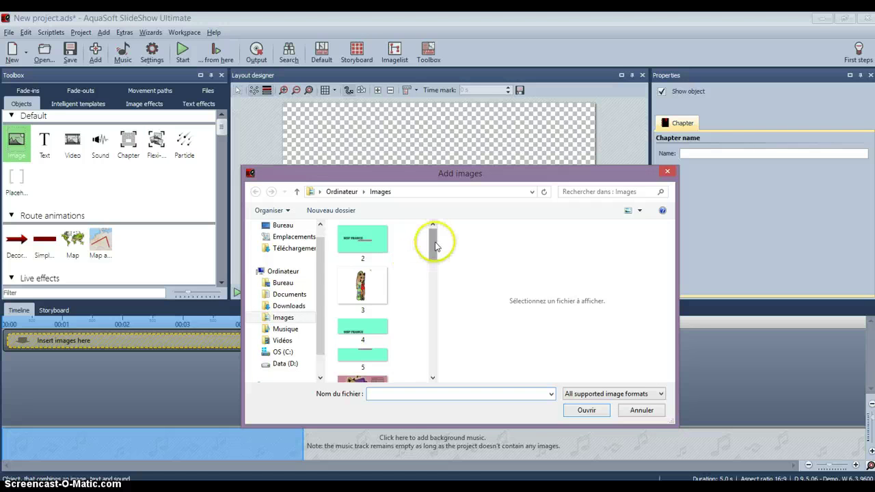
mouse_move(432, 245)
mouse_down()
mouse_move(432, 260)
mouse_move(432, 238)
mouse_up()
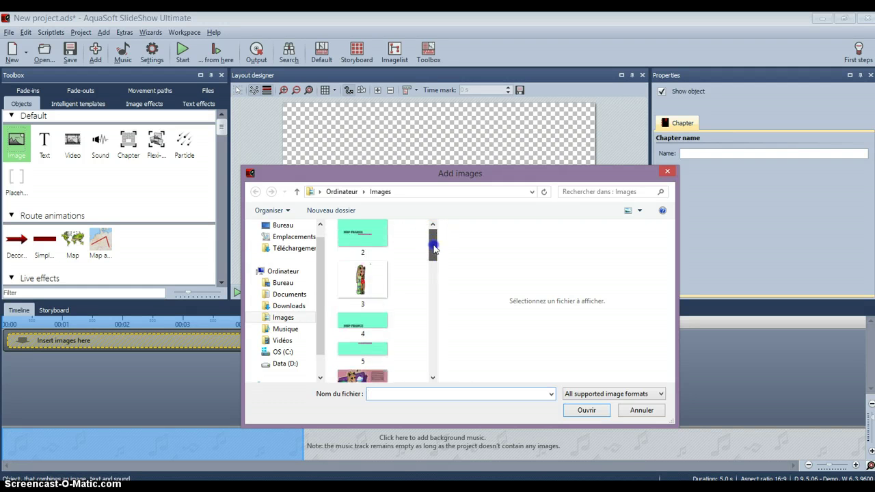
click(362, 247)
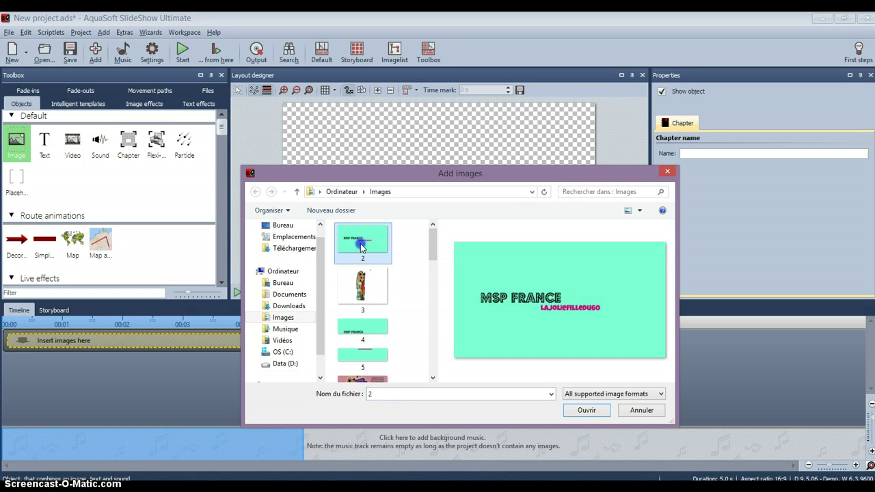
double_click(363, 247)
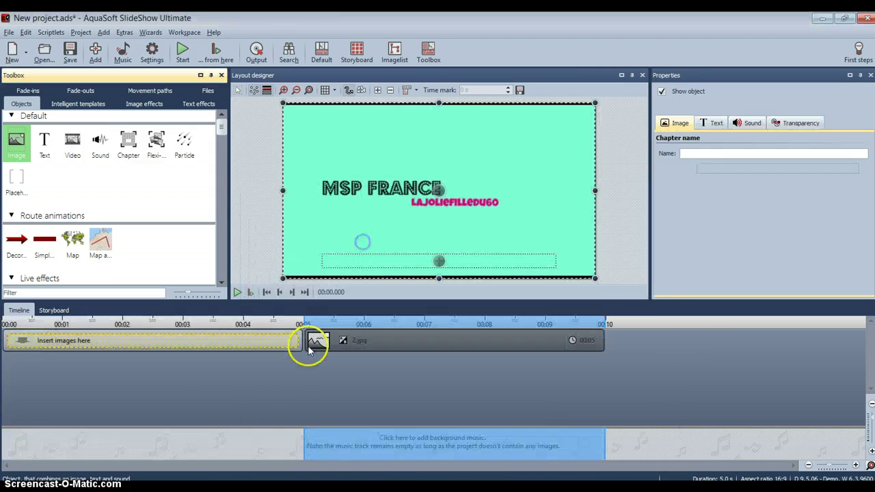
drag(393, 346, 192, 339)
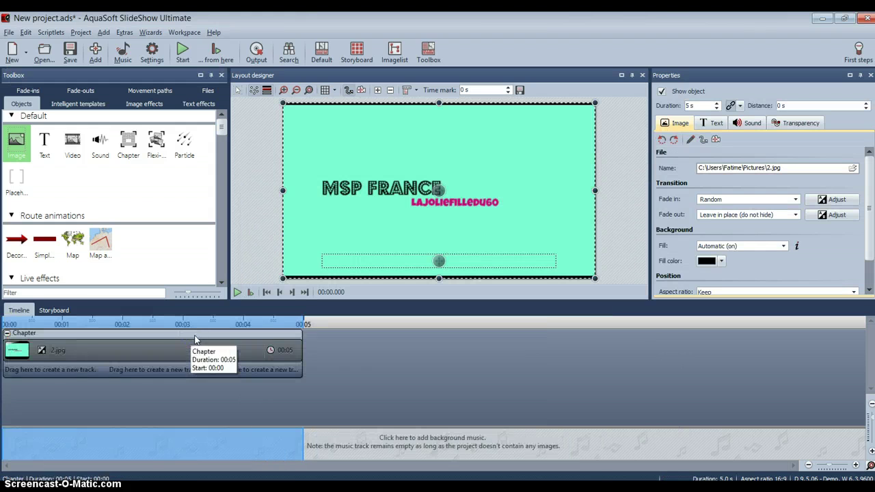
Step: Reposition and slightly enlarge the 2.jpg image so it fills the whole frame without black edges
click(15, 140)
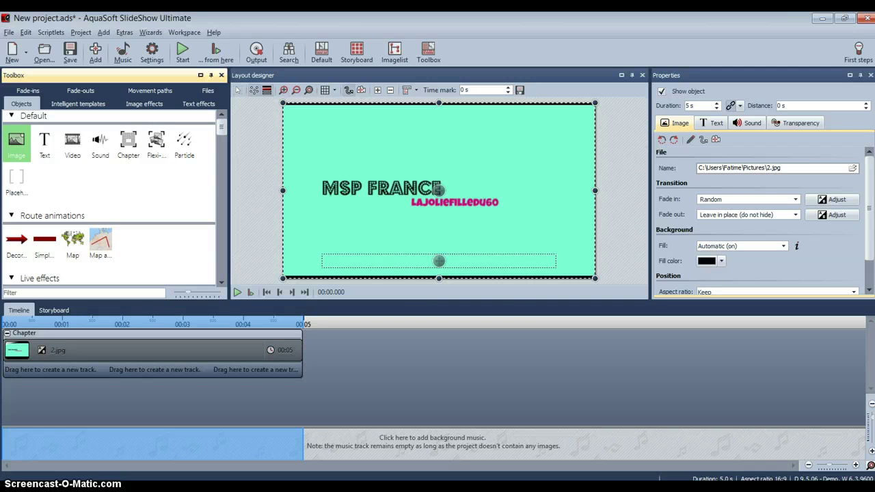
click(431, 352)
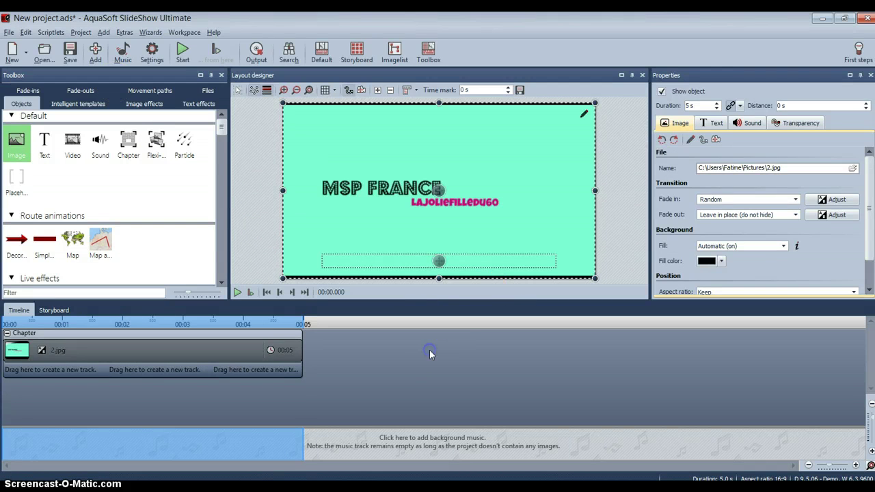
click(148, 344)
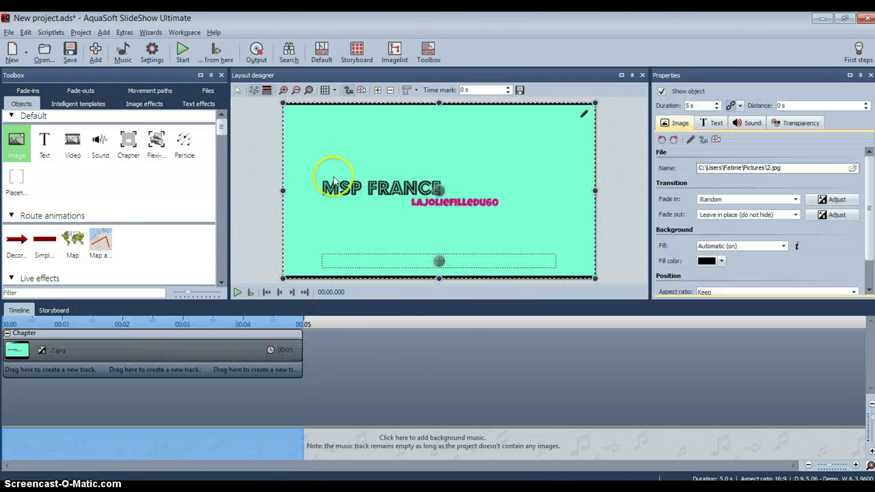
click(438, 193)
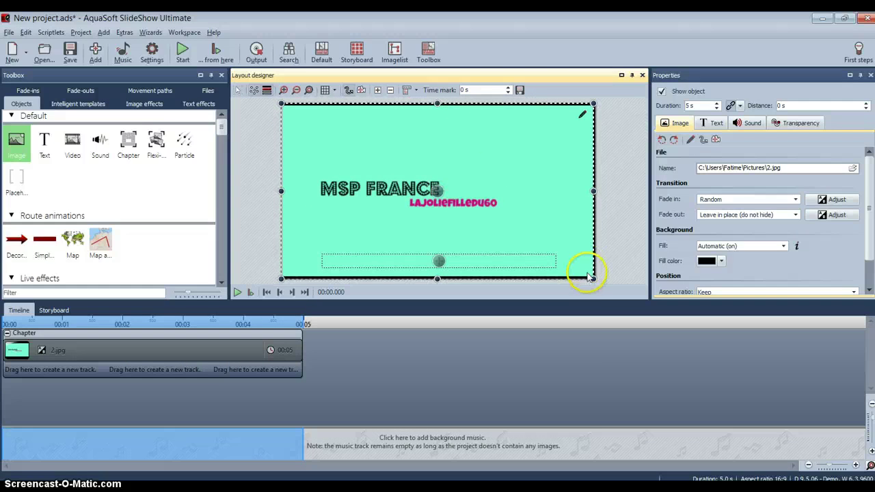
drag(593, 278, 600, 289)
drag(450, 125, 442, 141)
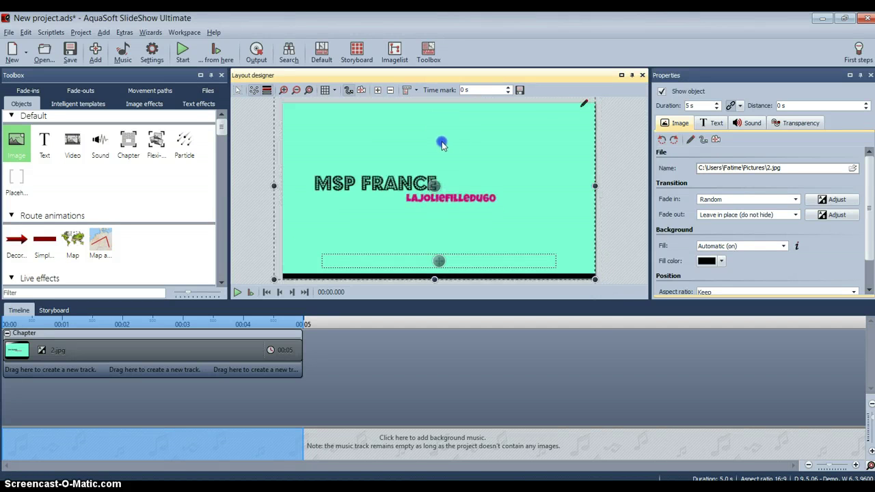
click(578, 258)
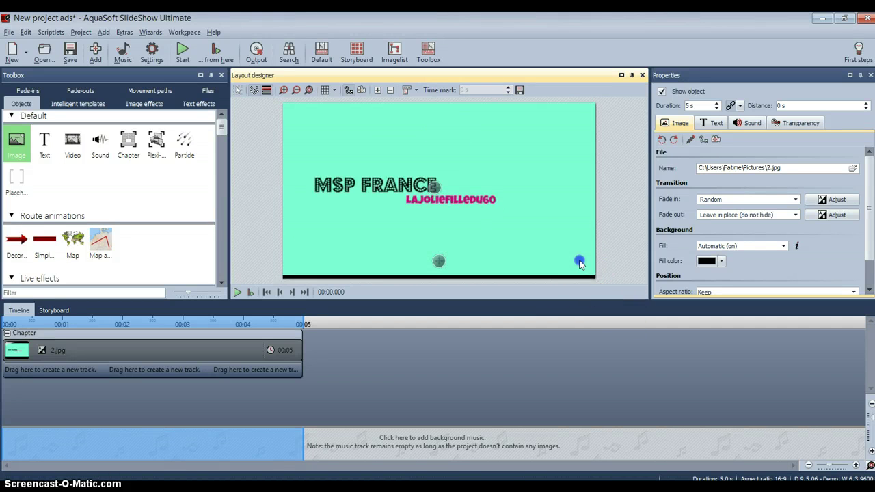
drag(597, 285, 596, 281)
click(620, 266)
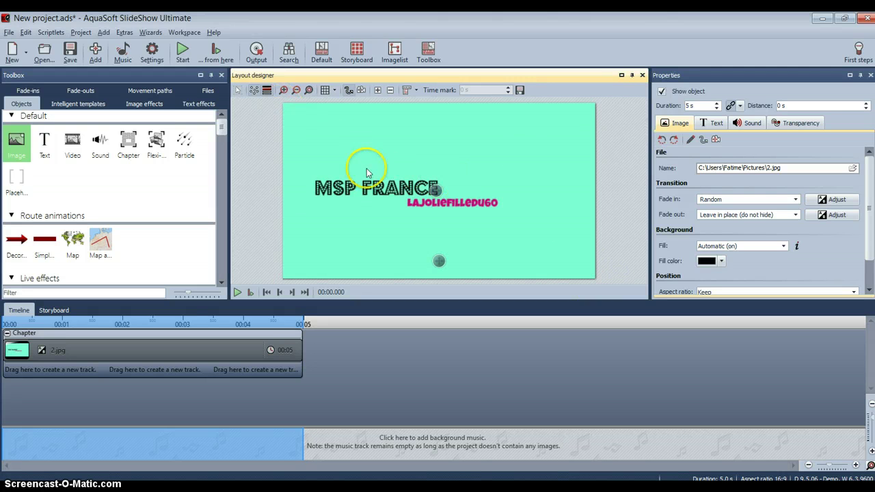
Step: Insert image 4.PNG on a second track starting at 1 s and align its "MSP FRANCE" text with the background image's
click(20, 140)
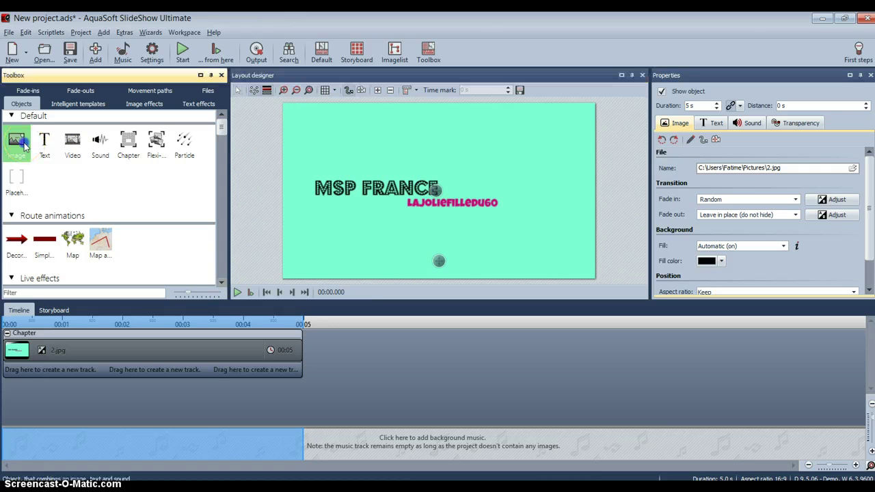
double_click(373, 333)
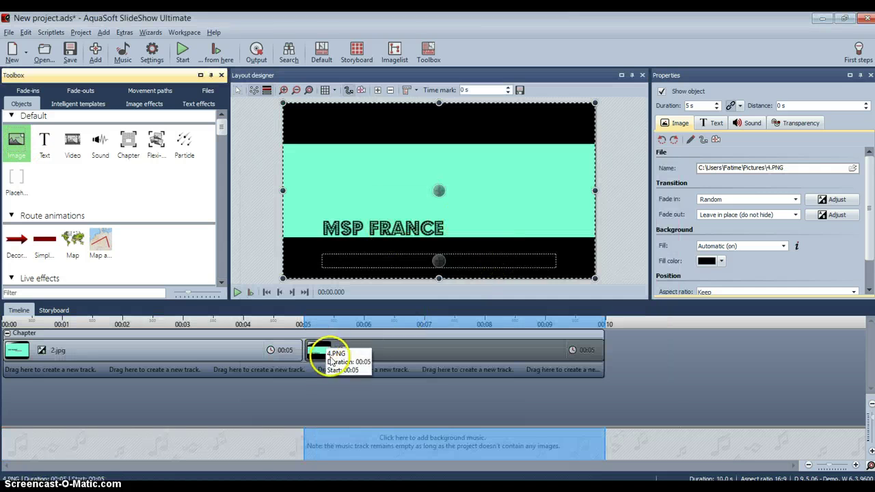
drag(14, 375, 89, 383)
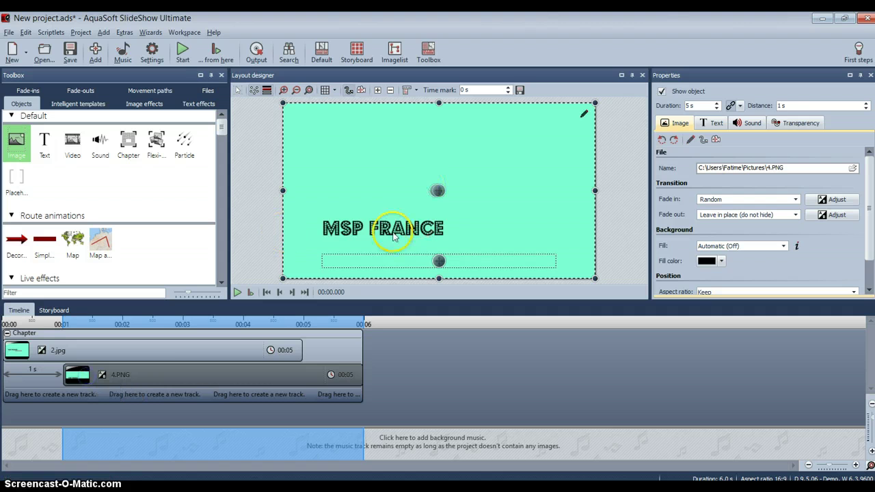
drag(468, 221, 469, 123)
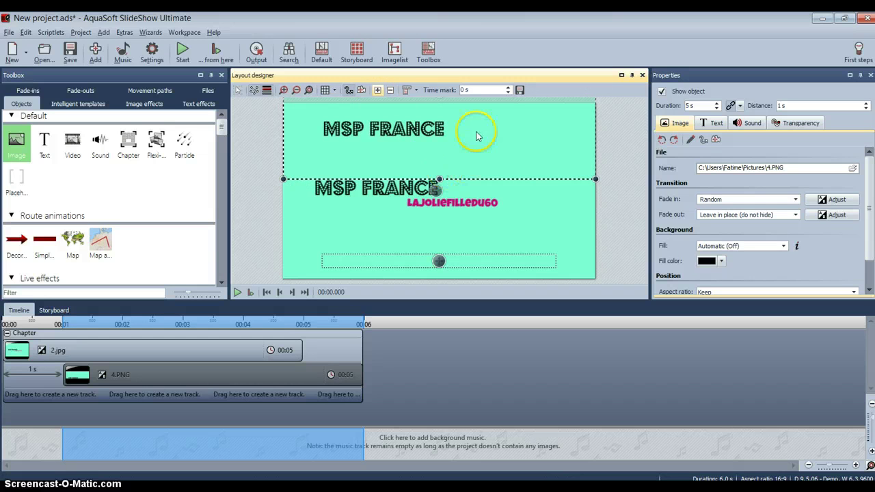
drag(474, 133, 474, 194)
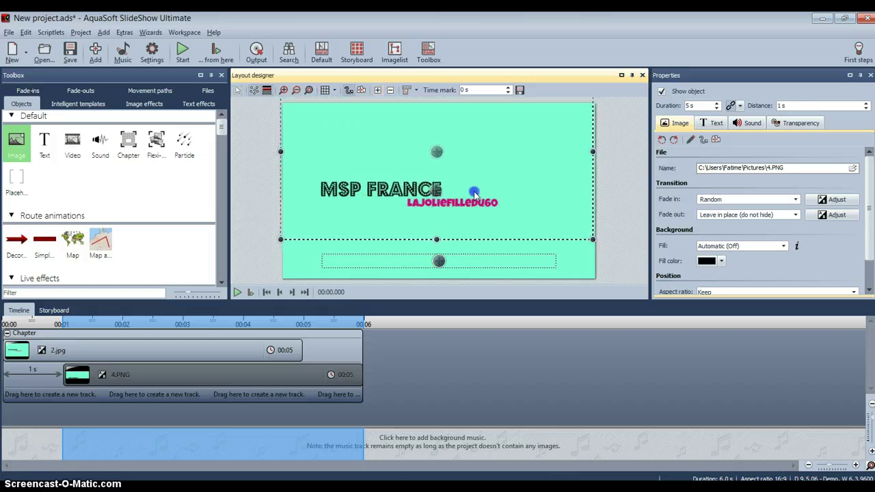
Step: Add a movement mark to 4.PNG that carries it up out of the frame, with a time mark of 0,3 s
click(377, 91)
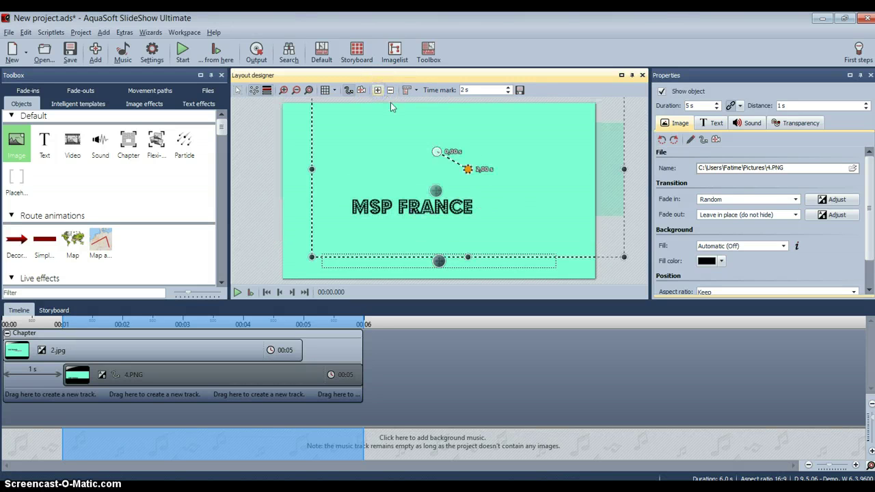
drag(525, 224, 486, 114)
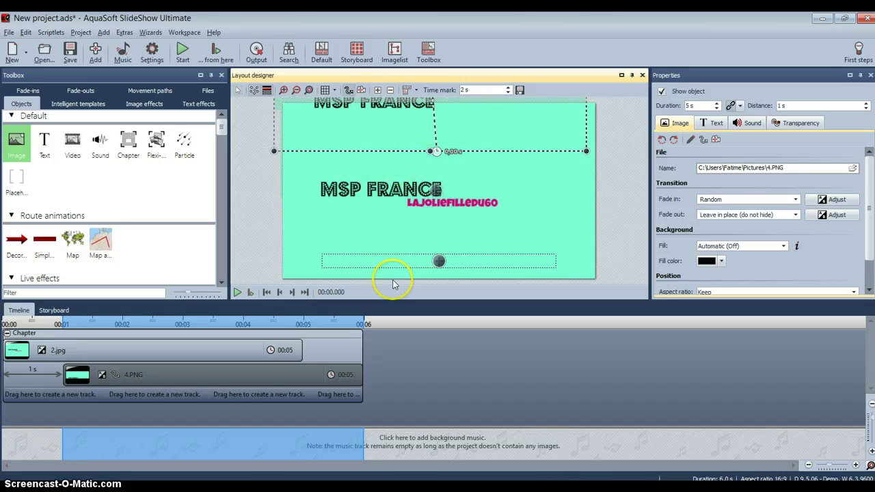
drag(485, 92, 449, 91)
text(0,3)
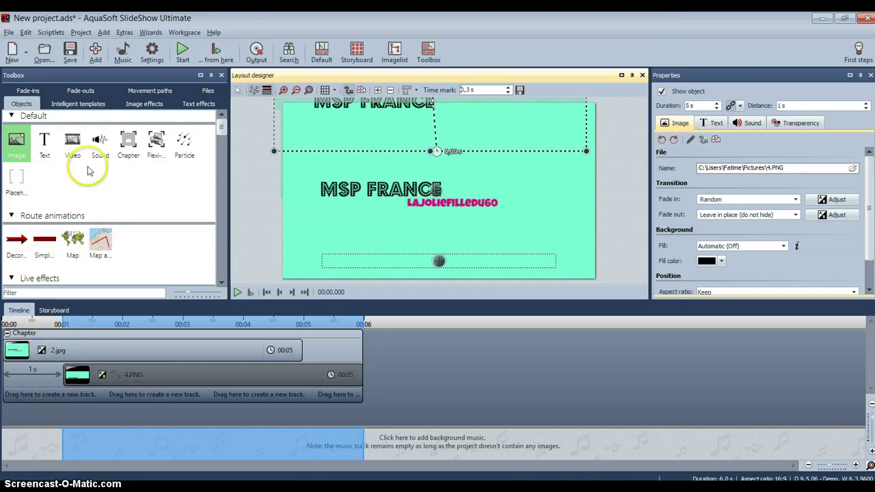
Step: Insert image 5.PNG and align its pink text with the same text in the background image
click(15, 142)
double_click(14, 142)
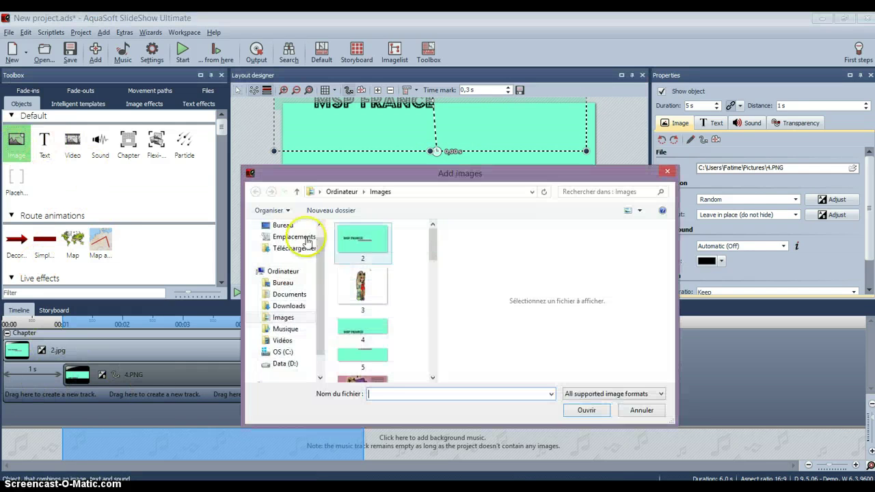
click(376, 357)
double_click(376, 357)
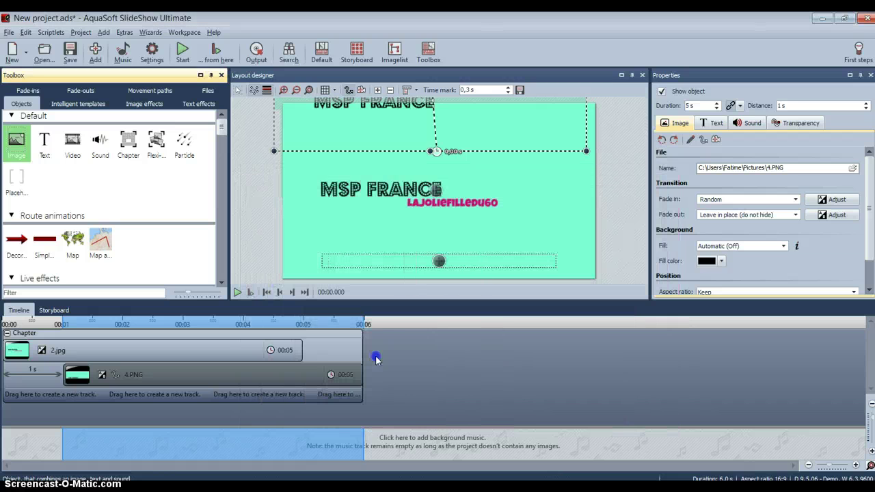
drag(468, 182, 465, 226)
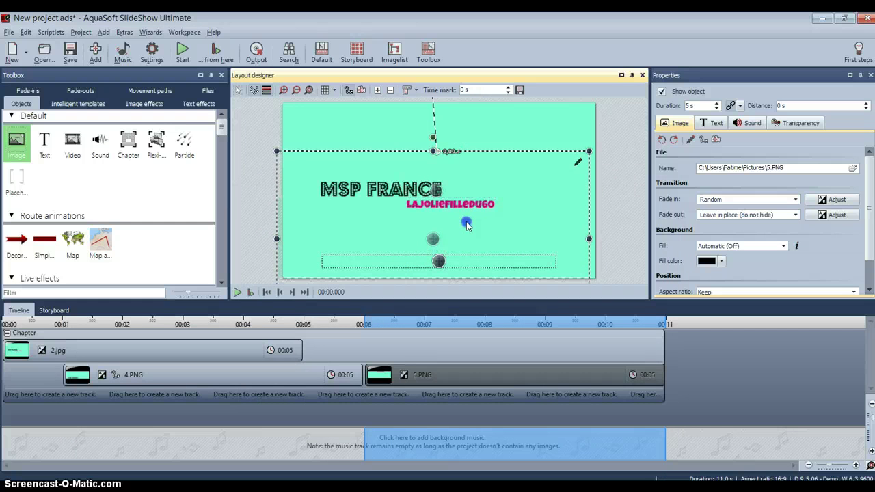
Step: Add a movement mark carrying 5.PNG downward with a time mark of 0,4 s, and place the image on its own track starting at 1 s
click(377, 90)
drag(457, 217, 462, 286)
click(473, 87)
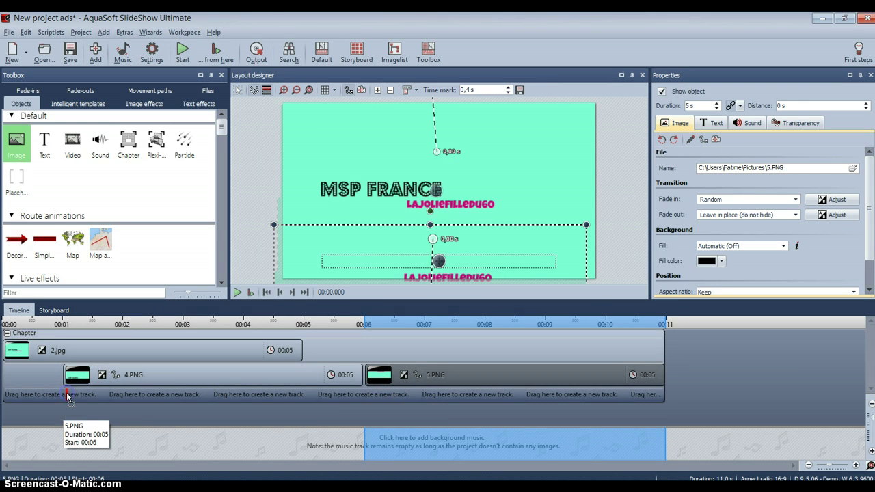
drag(67, 396, 68, 398)
Step: Add a black color background starting at 1 s behind the two half images, and preview the slideshow
click(31, 125)
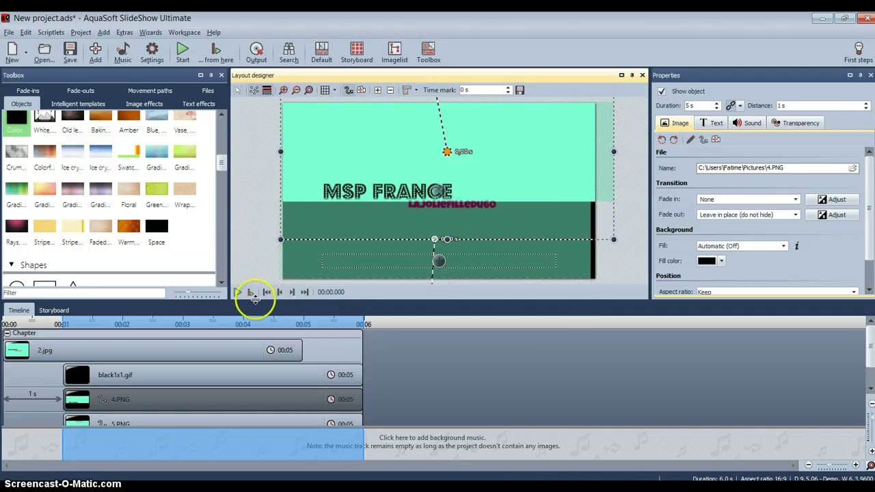
click(237, 292)
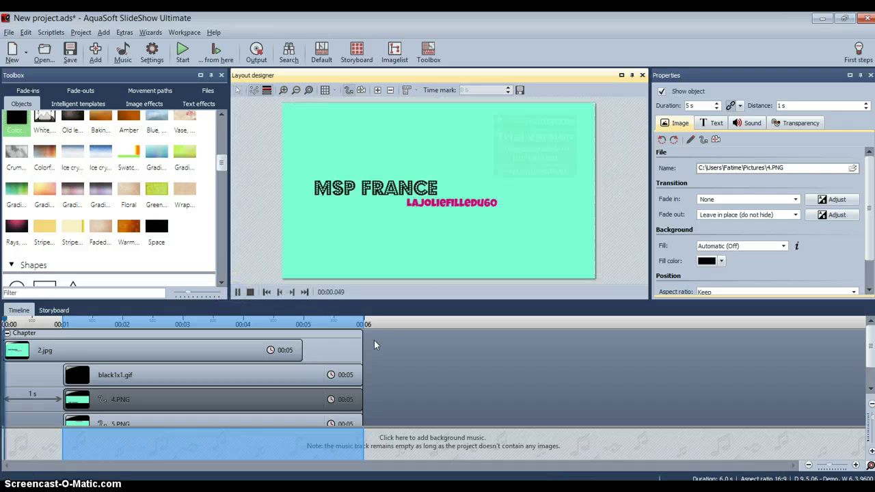
click(251, 292)
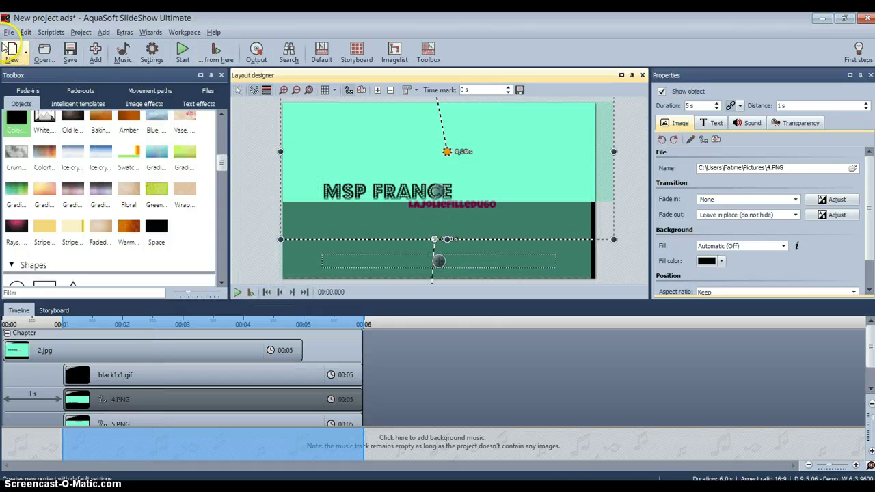